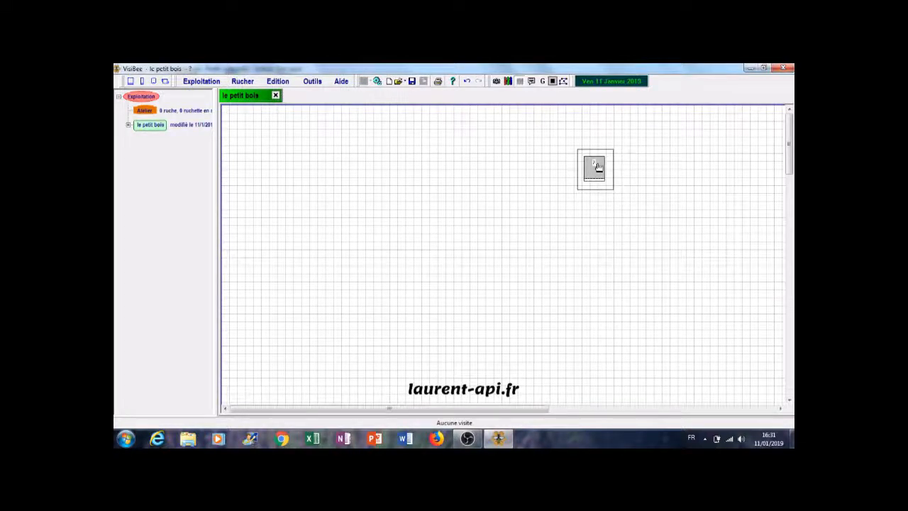
Orient the unnamed hive in the "le petit bois" apiary to face east (Est)
{"action": "right_click", "coordinate": [598, 167]}
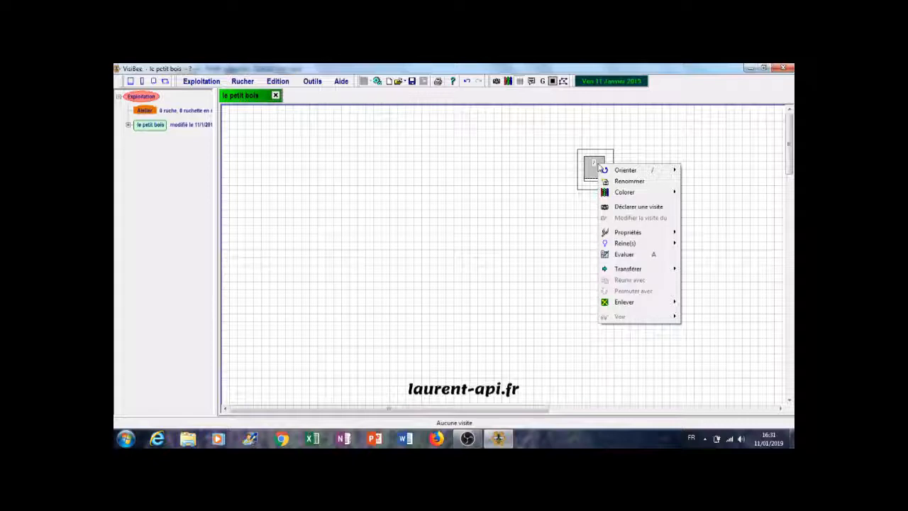
{"action": "mouse_move", "coordinate": [622, 172]}
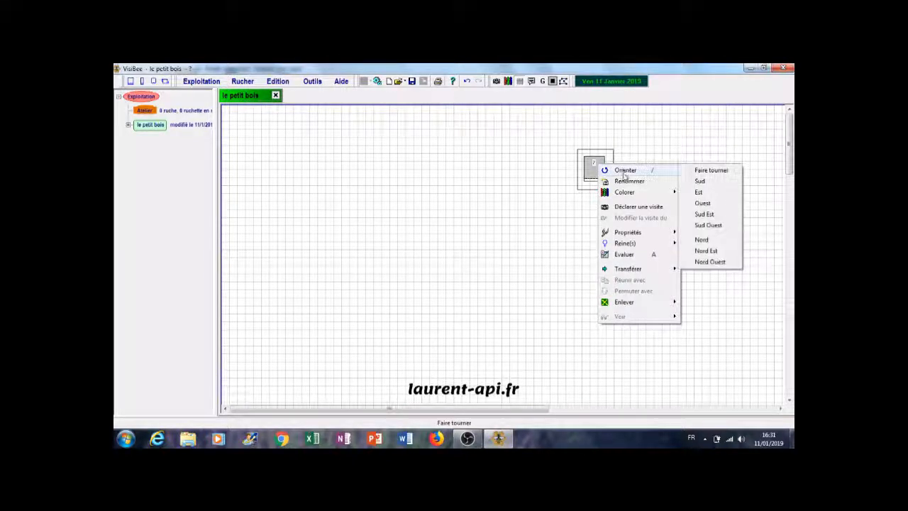
{"action": "mouse_move", "coordinate": [624, 193]}
{"action": "left_click", "coordinate": [698, 193]}
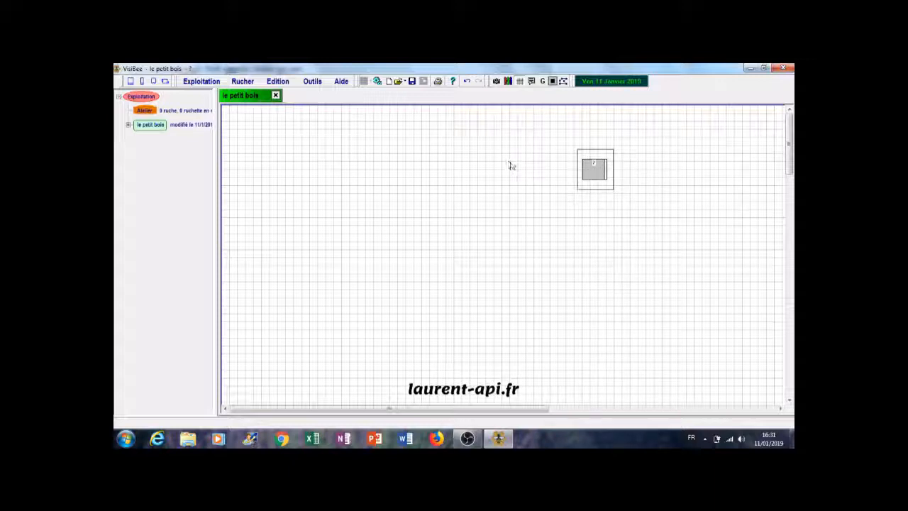
{"action": "right_click", "coordinate": [601, 174]}
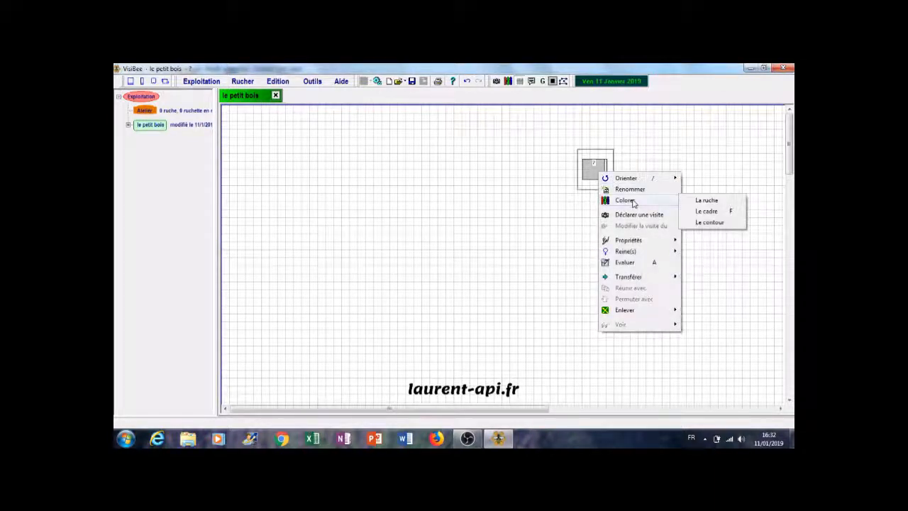
{"action": "left_click", "coordinate": [707, 202]}
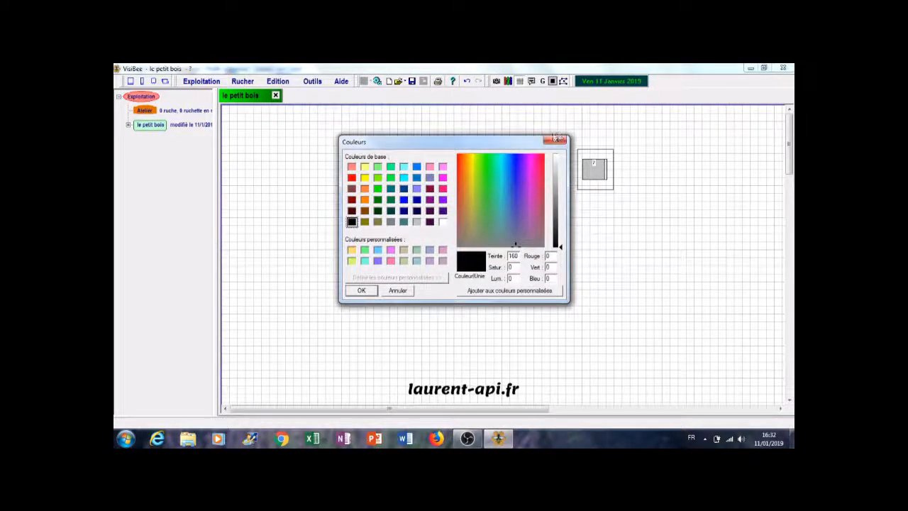
{"action": "left_click", "coordinate": [555, 139]}
{"action": "right_click", "coordinate": [601, 174]}
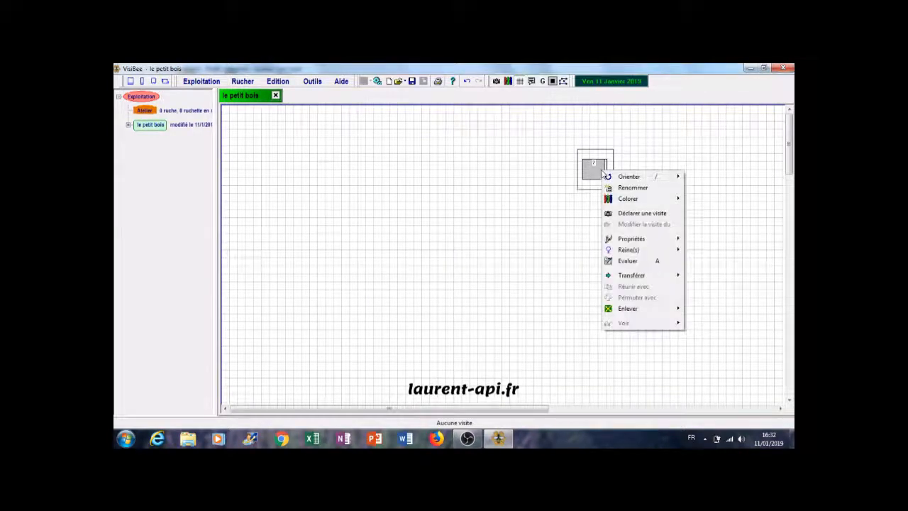
{"action": "mouse_move", "coordinate": [635, 203]}
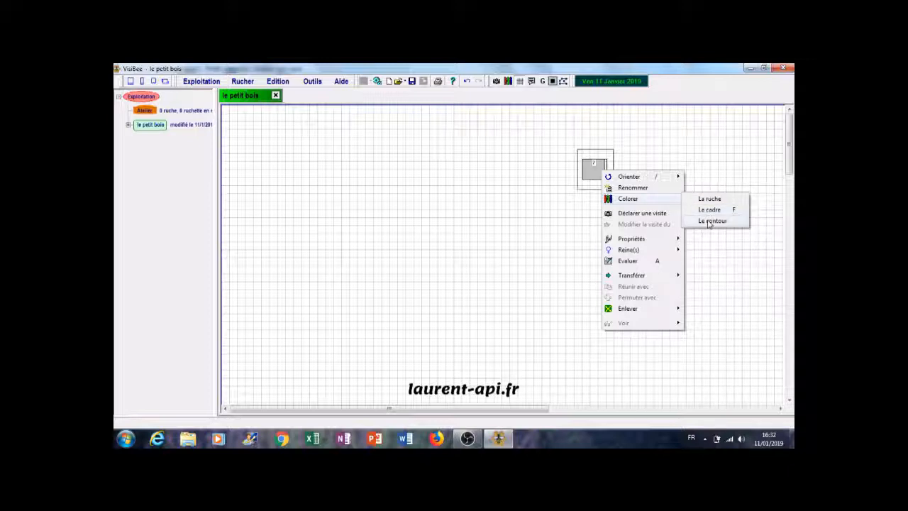
{"action": "left_click", "coordinate": [709, 209]}
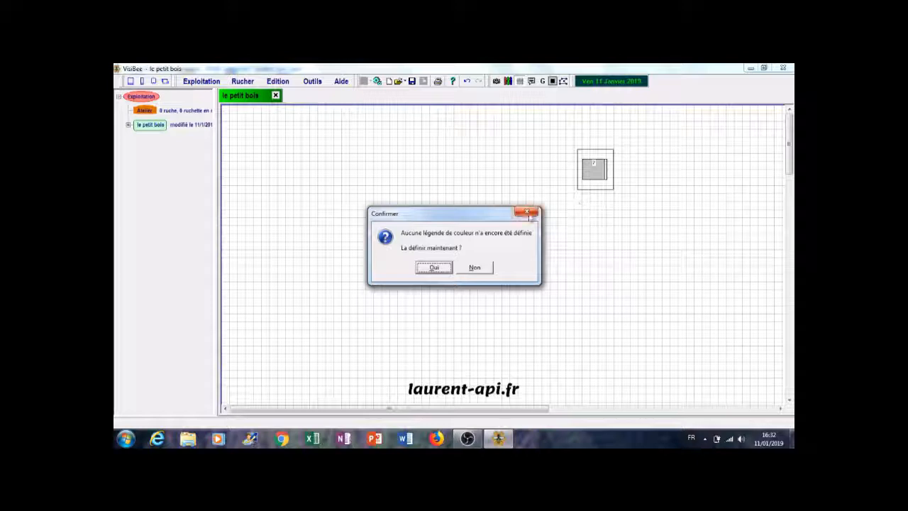
{"action": "left_click", "coordinate": [527, 212]}
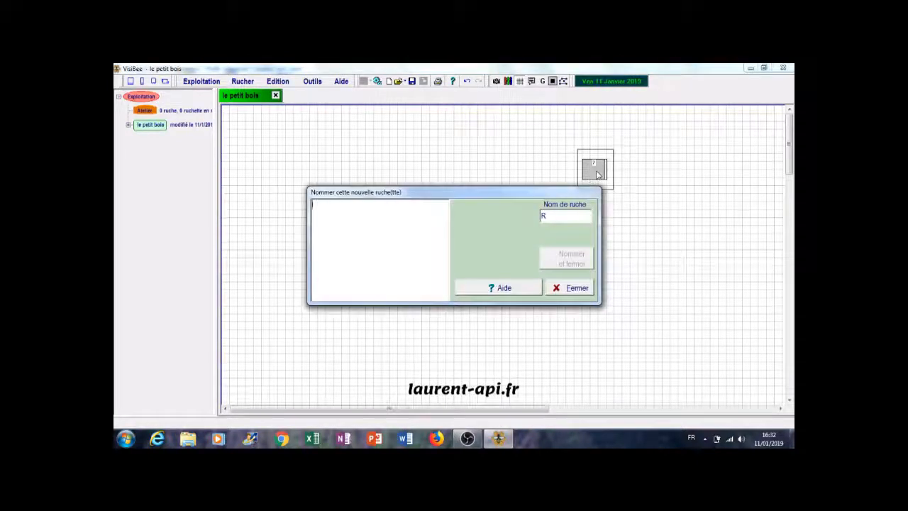
{"action": "left_click", "coordinate": [571, 289]}
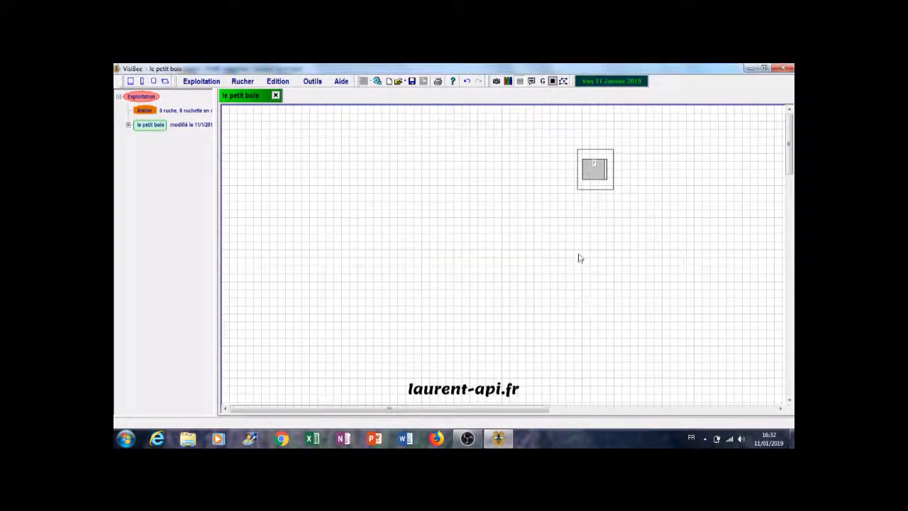
Colour the hive body bright blue (red 0, green 128, blue 255), applying the colour to this hive only
{"action": "right_click", "coordinate": [600, 176]}
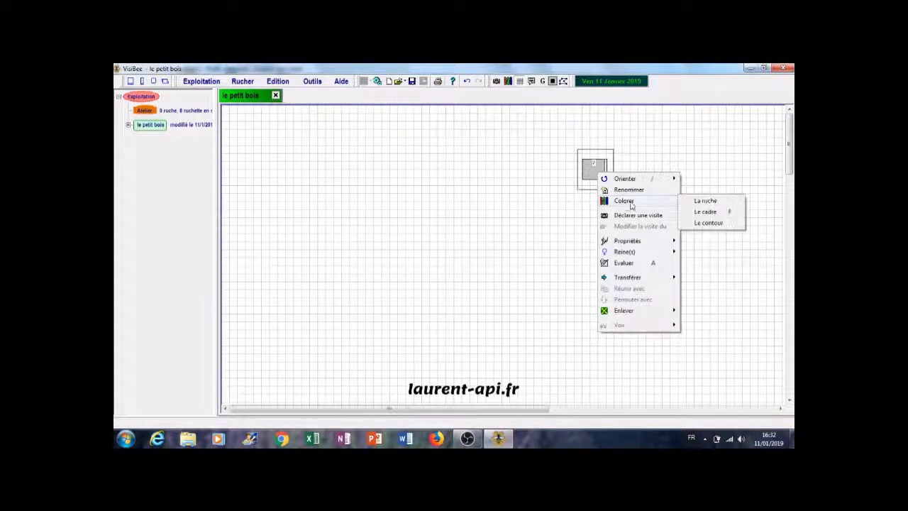
{"action": "left_click", "coordinate": [702, 202]}
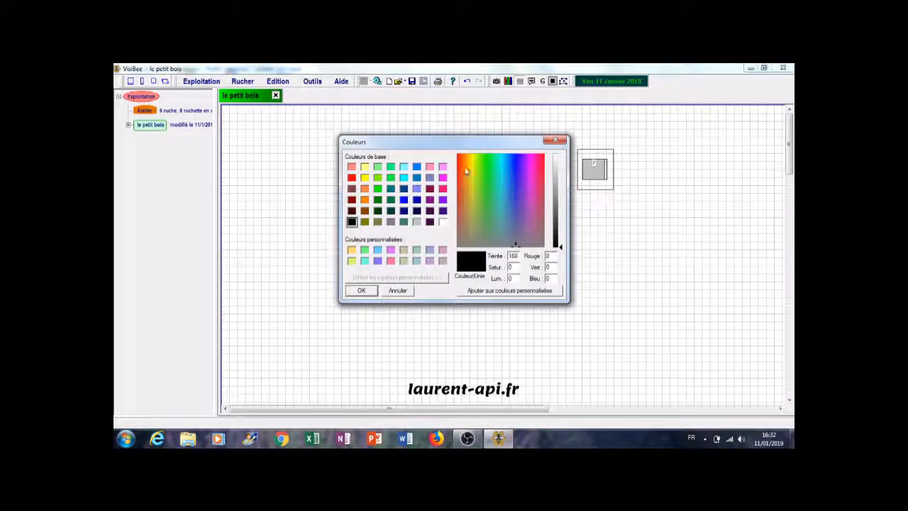
{"action": "left_click", "coordinate": [416, 168]}
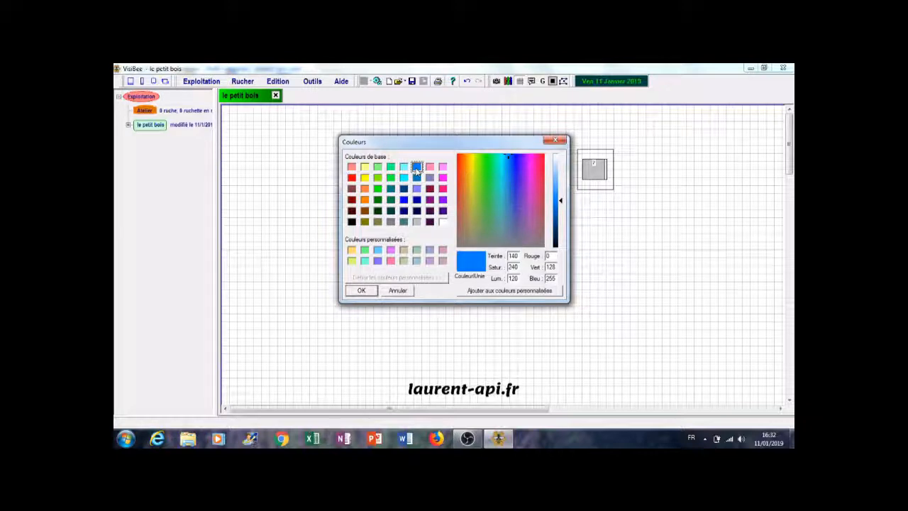
{"action": "left_click", "coordinate": [361, 290]}
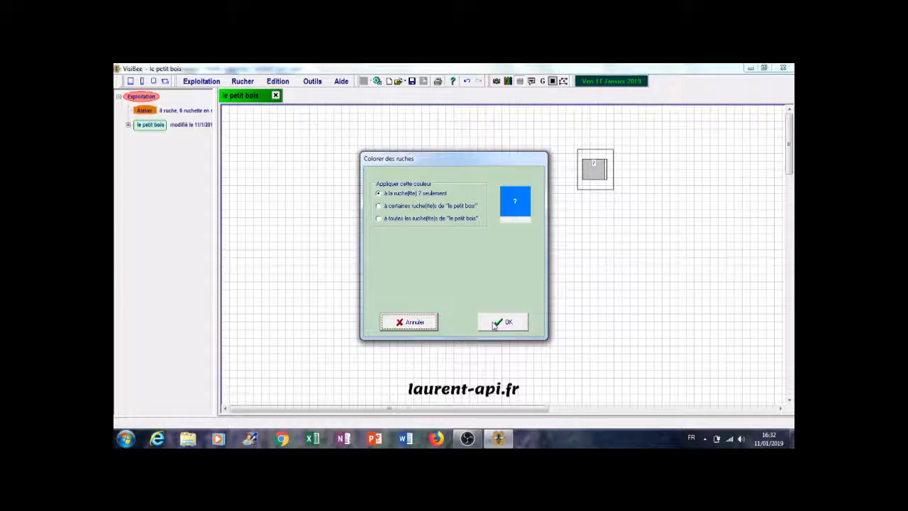
{"action": "left_click", "coordinate": [494, 325]}
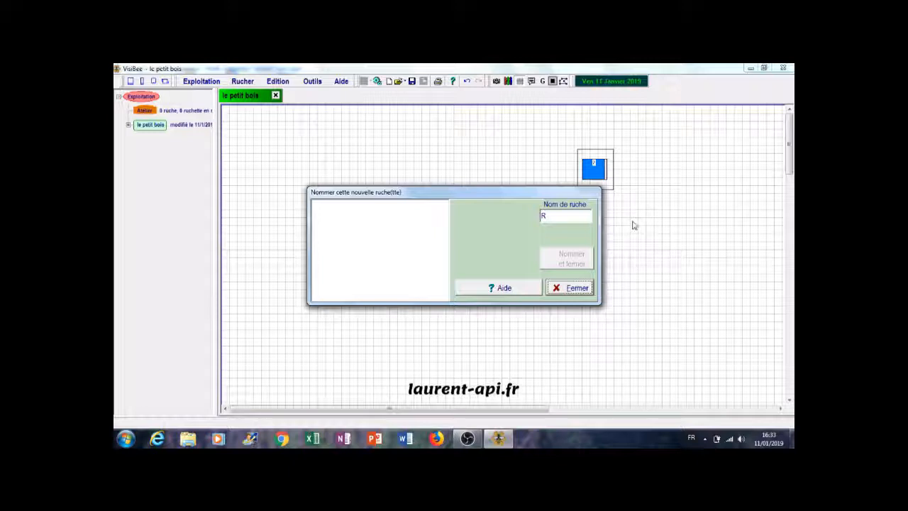
Name the new blue hive D1
{"action": "key", "text": "Tab"}
{"action": "type", "text": "D"}
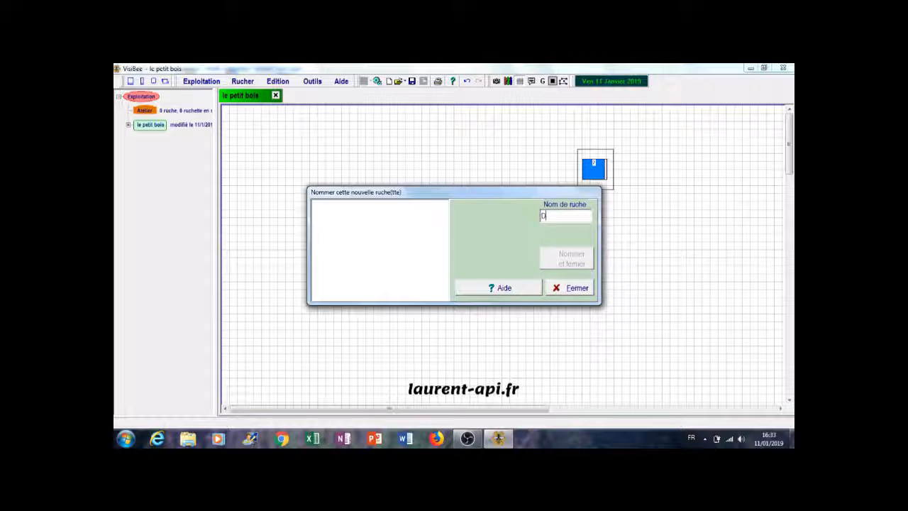
{"action": "type", "text": "1"}
{"action": "key", "text": "Return"}
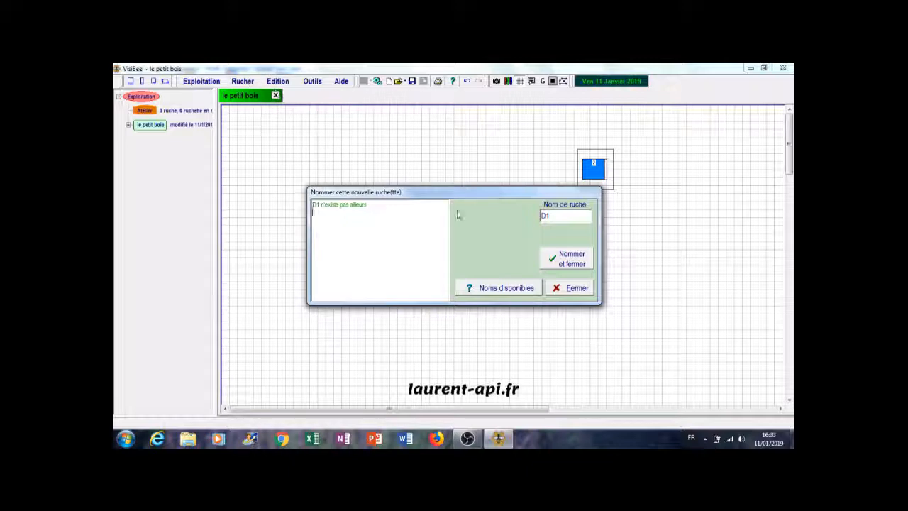
{"action": "left_click", "coordinate": [571, 262]}
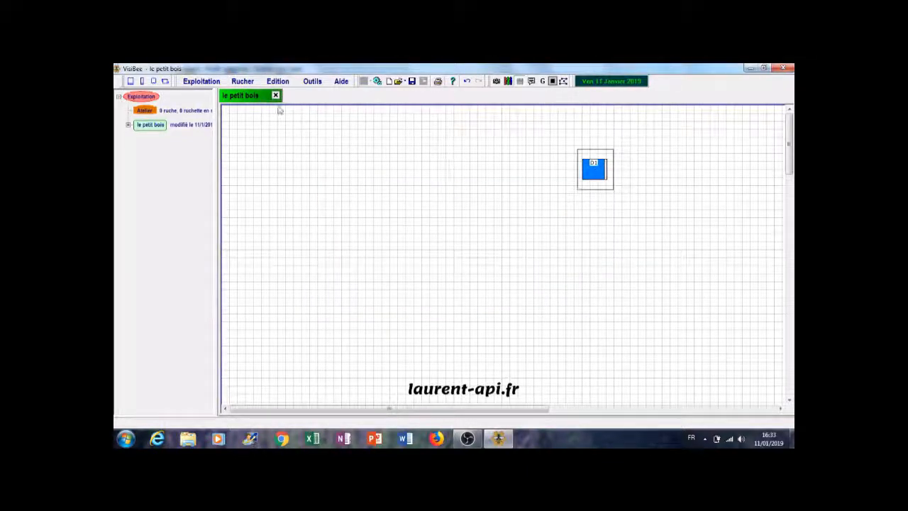
Examine the summary list of the operation's apiaries, and close it
{"action": "left_click", "coordinate": [243, 82]}
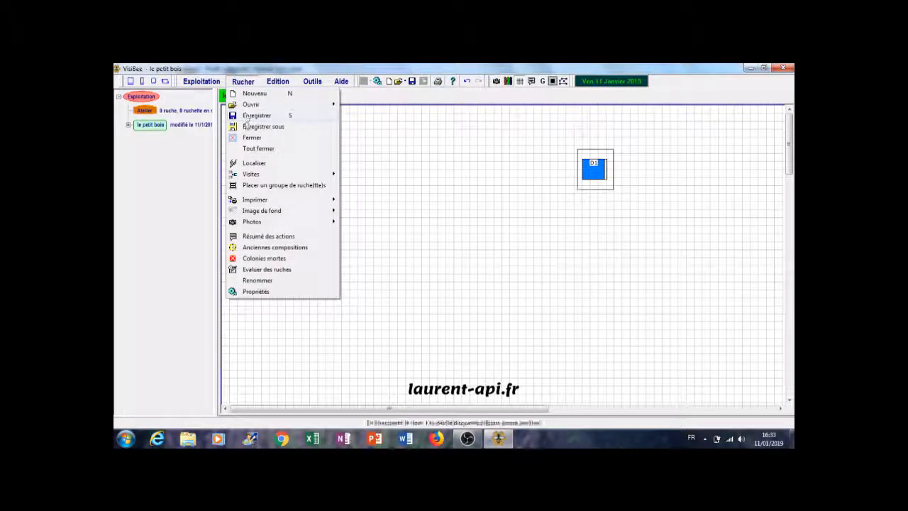
{"action": "left_click", "coordinate": [199, 82]}
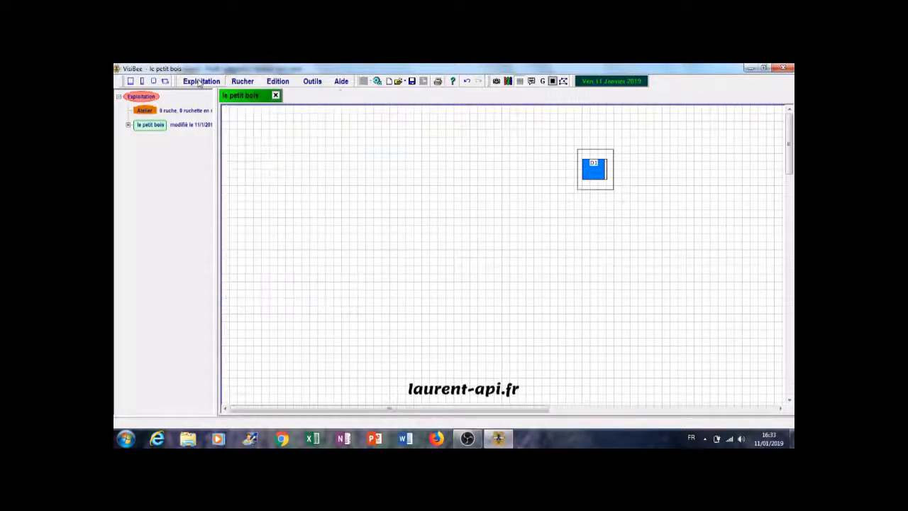
{"action": "left_click", "coordinate": [199, 81]}
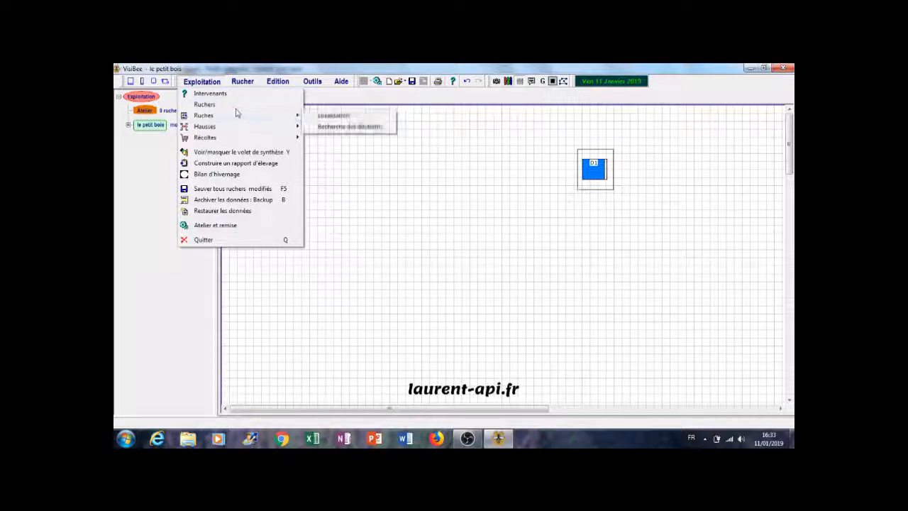
{"action": "mouse_move", "coordinate": [239, 117]}
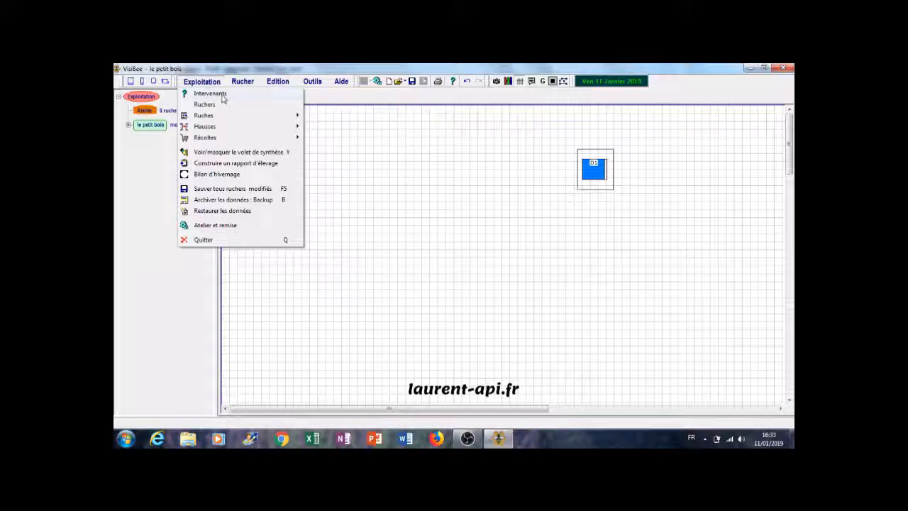
{"action": "left_click", "coordinate": [205, 104]}
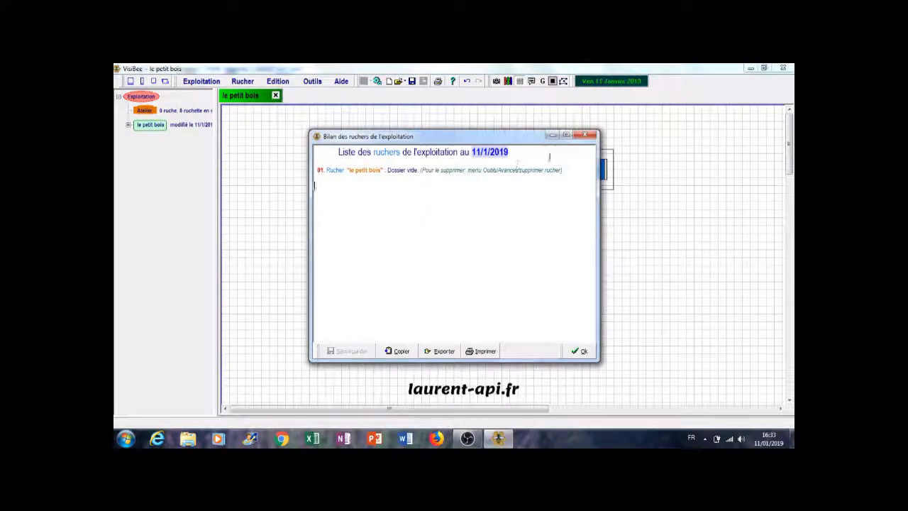
{"action": "left_click", "coordinate": [582, 135]}
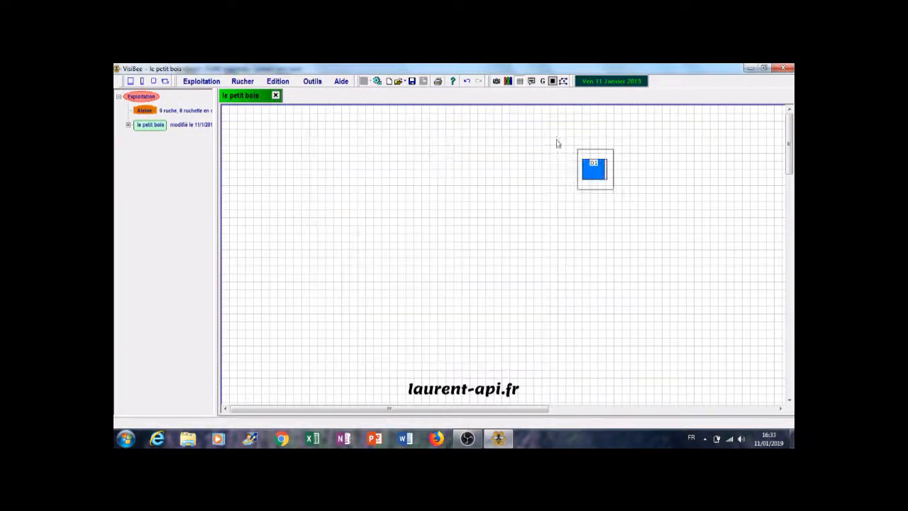
Set the hive type to Dadant Blatt in the properties of hive D1
{"action": "right_click", "coordinate": [599, 176]}
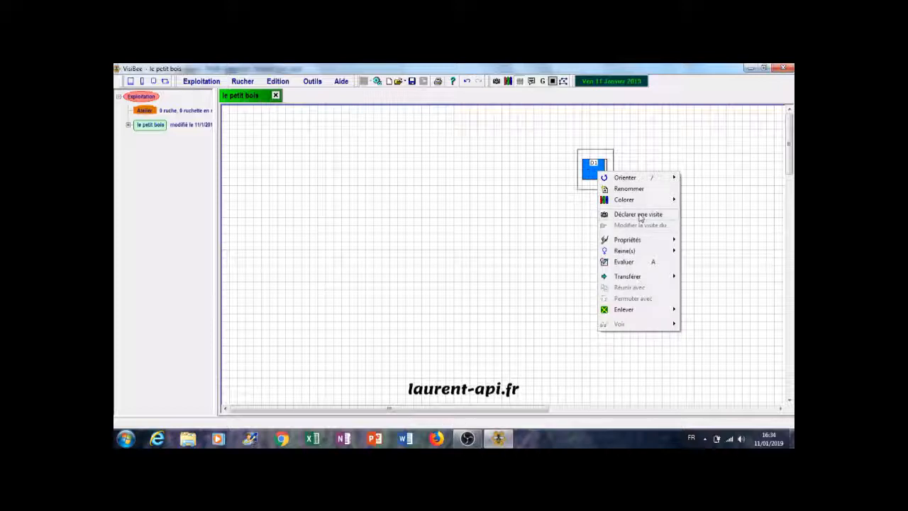
{"action": "mouse_move", "coordinate": [635, 241]}
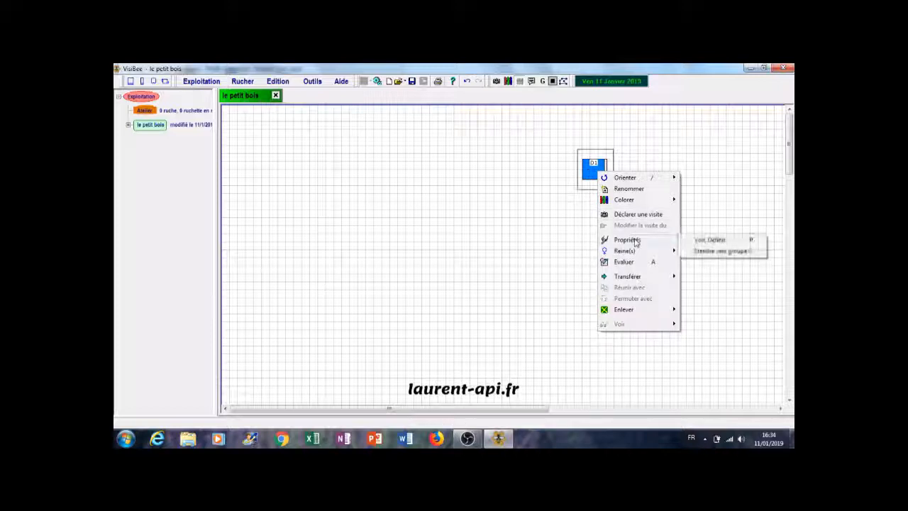
{"action": "left_click", "coordinate": [707, 242]}
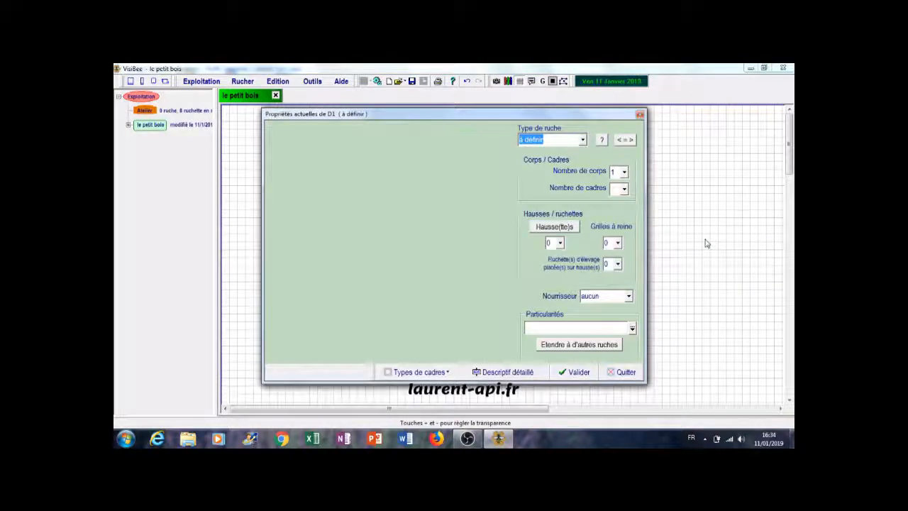
{"action": "left_click", "coordinate": [582, 141]}
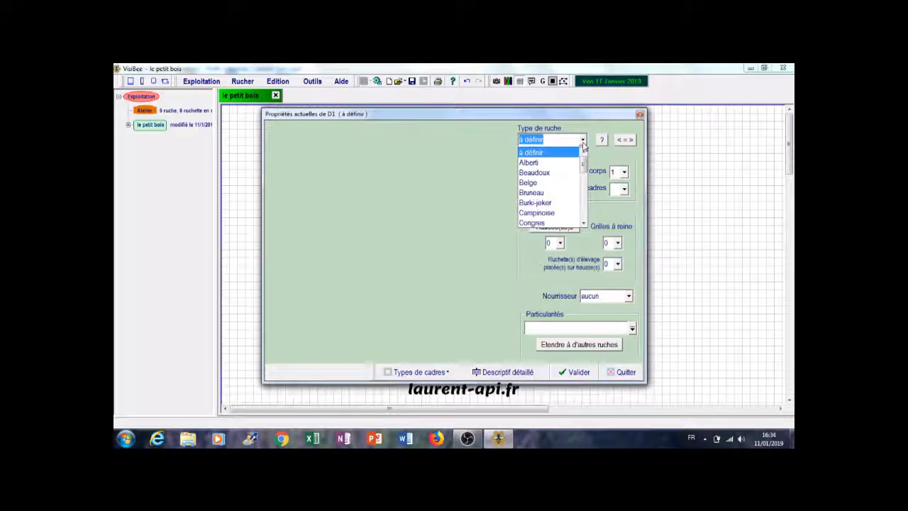
{"action": "mouse_move", "coordinate": [583, 161]}
{"action": "left_mouse_down"}
{"action": "mouse_move", "coordinate": [584, 182]}
{"action": "mouse_move", "coordinate": [585, 170]}
{"action": "left_mouse_up"}
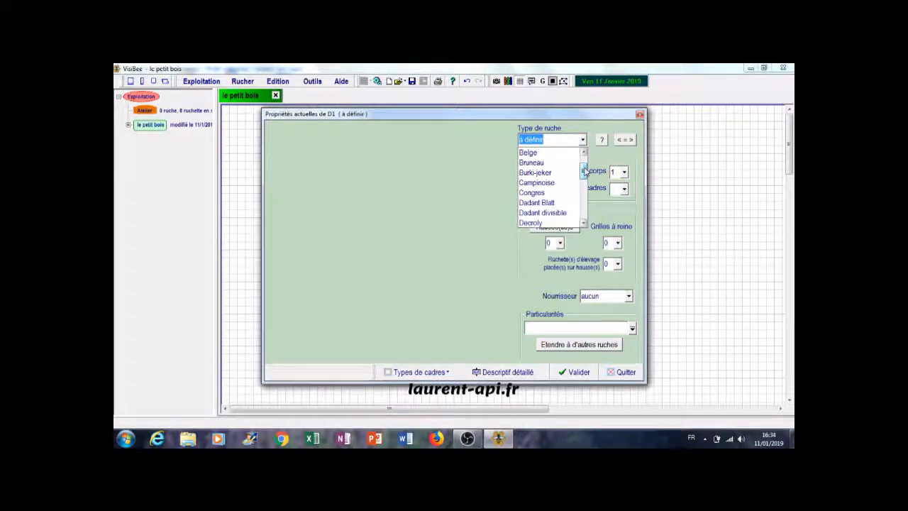
{"action": "left_click", "coordinate": [559, 201]}
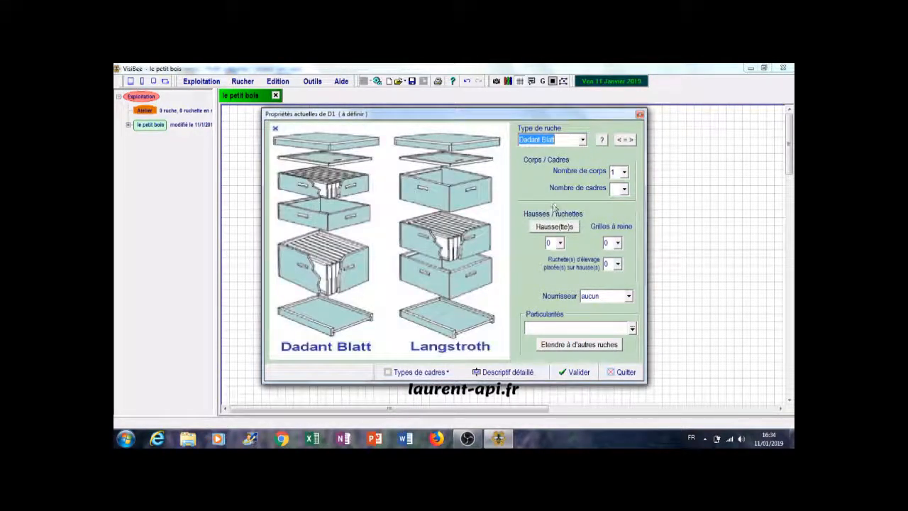
Set hive D1's number of frames to 10, validate its properties and close them
{"action": "left_click", "coordinate": [623, 190]}
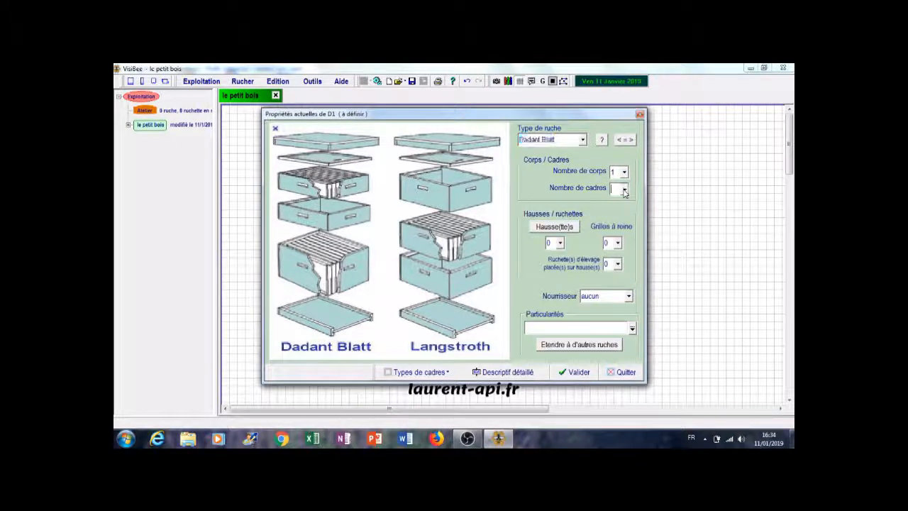
{"action": "left_click_drag", "start_coordinate": [625, 225], "coordinate": [628, 247]}
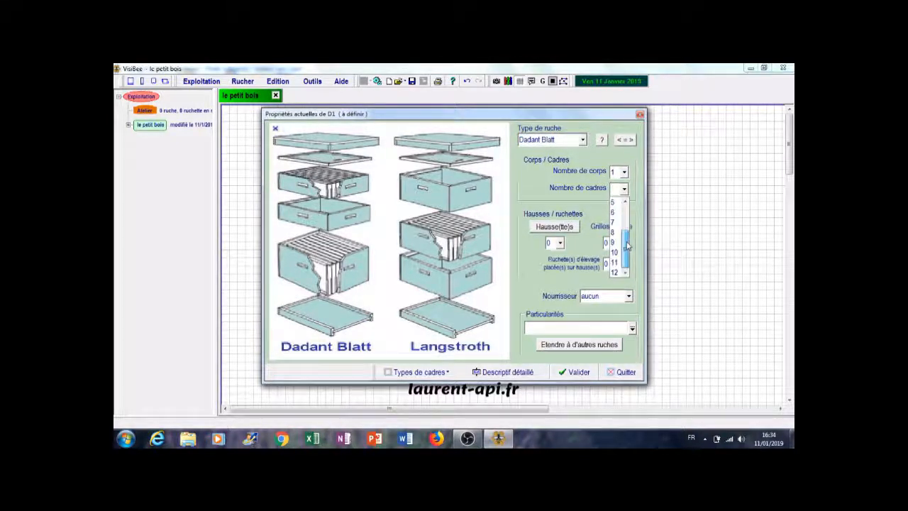
{"action": "left_click", "coordinate": [614, 252]}
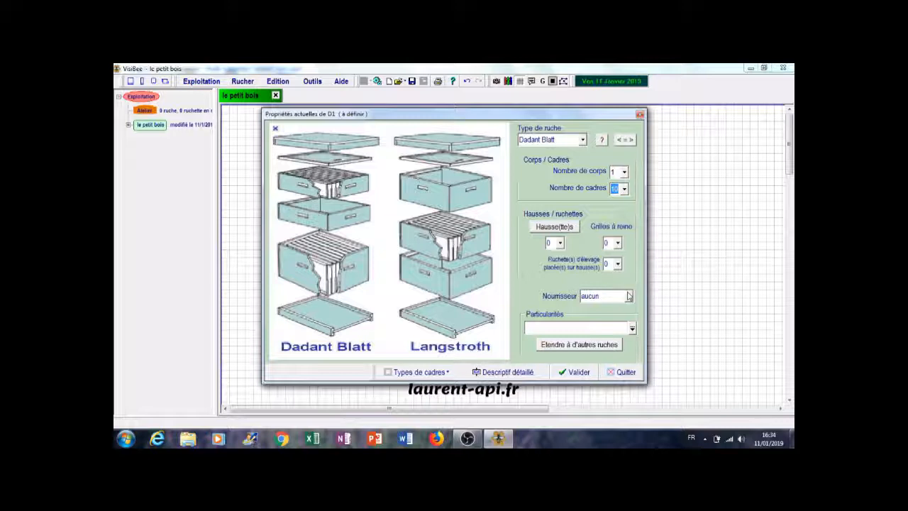
{"action": "left_click", "coordinate": [572, 375]}
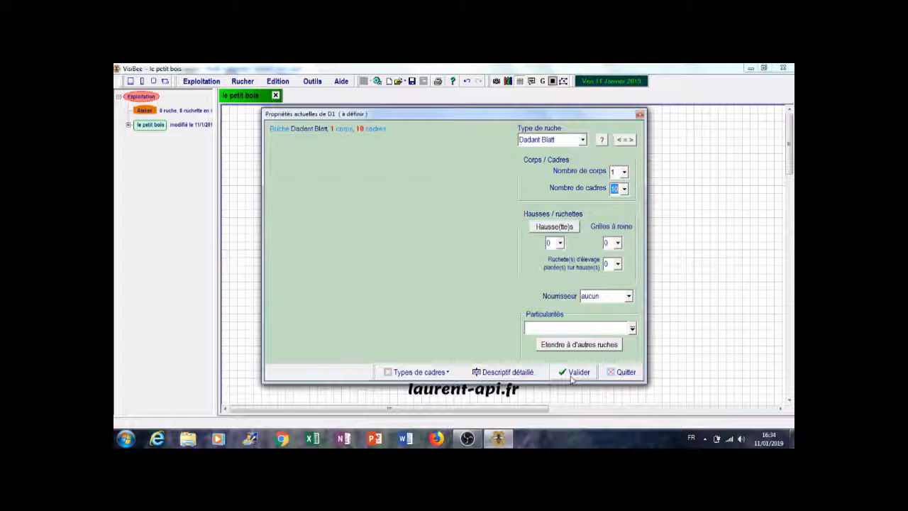
{"action": "left_click", "coordinate": [631, 374]}
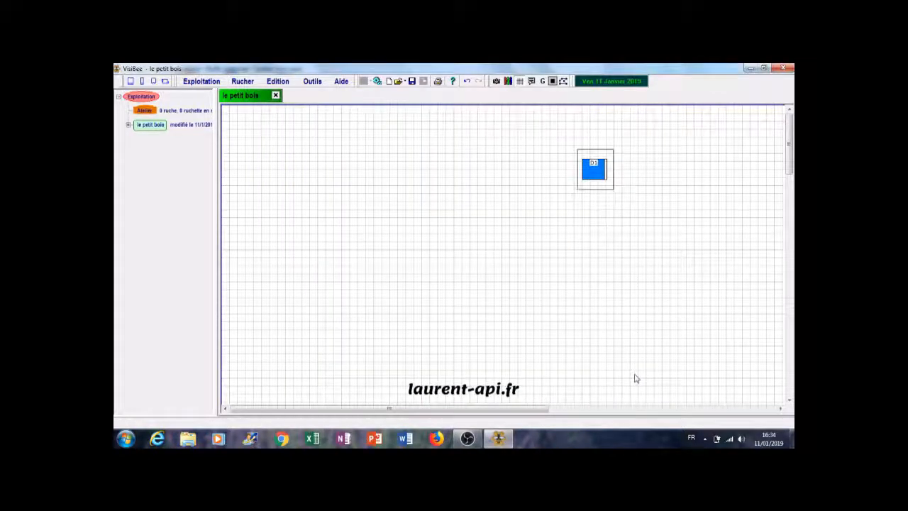
Open the queen characteristics of hive D1 and declare its colony as Avec reine
{"action": "left_click", "coordinate": [598, 178]}
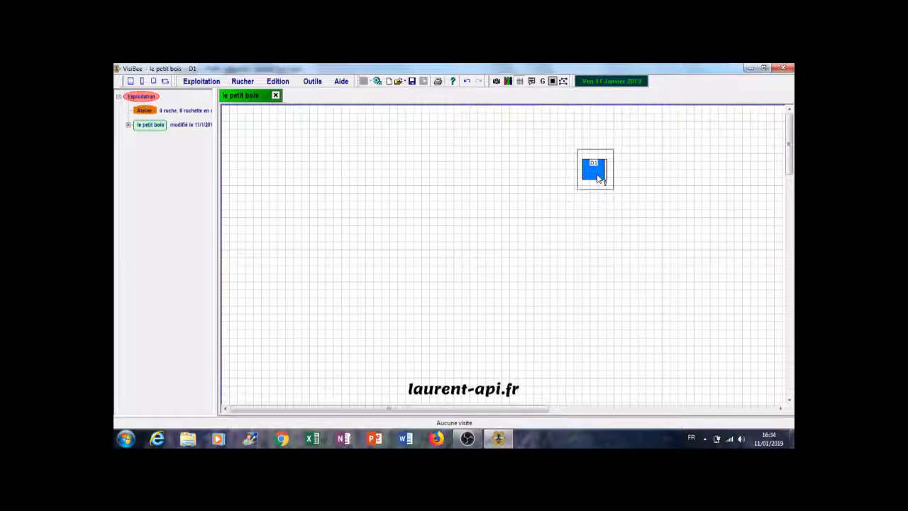
{"action": "right_click", "coordinate": [599, 178]}
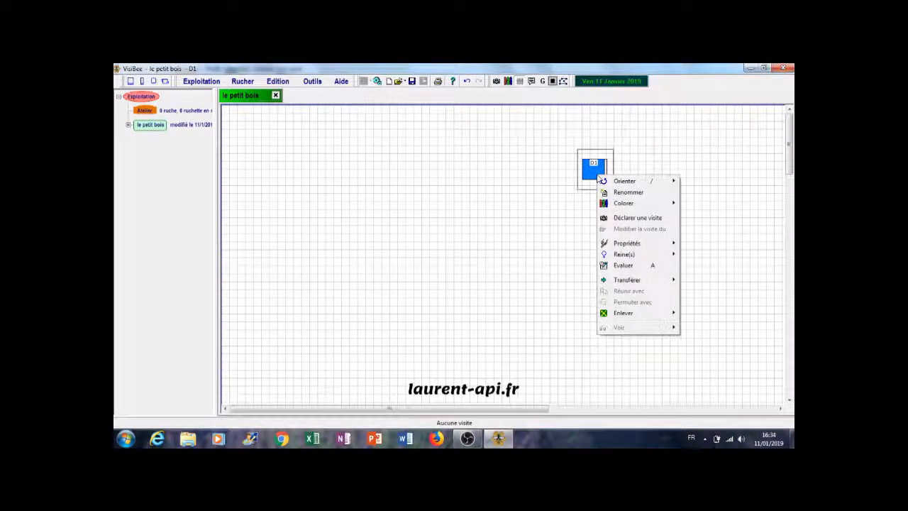
{"action": "mouse_move", "coordinate": [618, 256]}
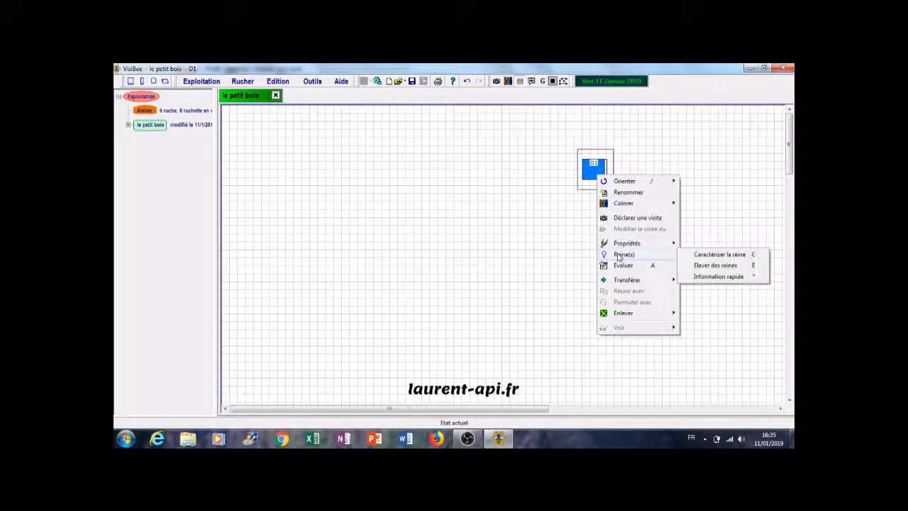
{"action": "left_click", "coordinate": [699, 255]}
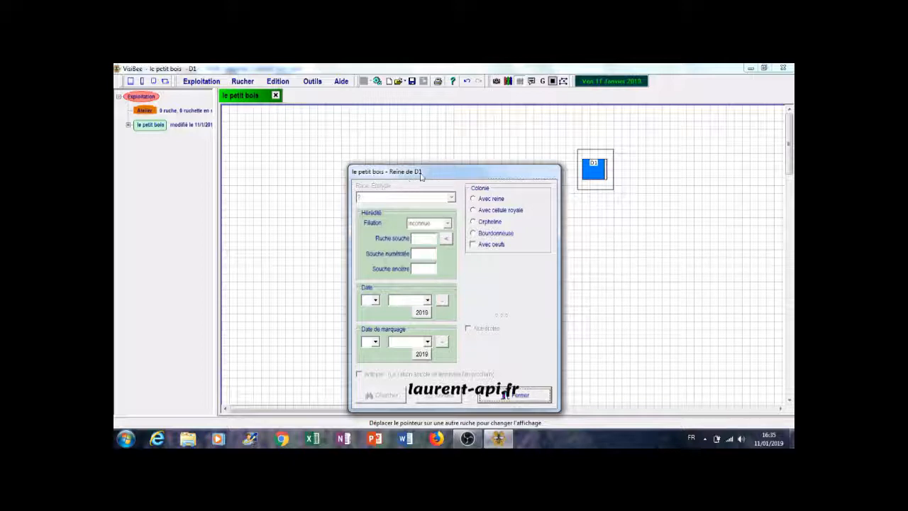
{"action": "left_click", "coordinate": [473, 200]}
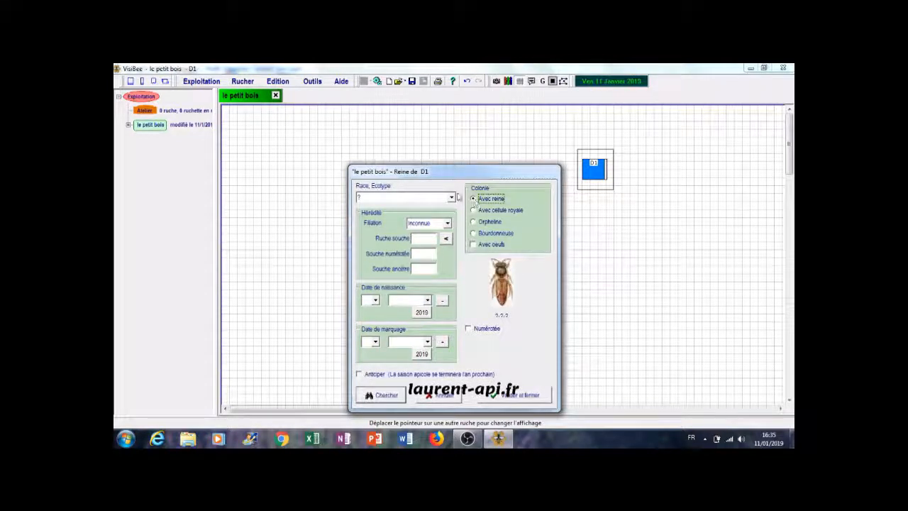
Set the queen's race to Buckfast (frère Adam) and her filiation to P, F0
{"action": "left_click", "coordinate": [449, 198]}
{"action": "left_click", "coordinate": [451, 200]}
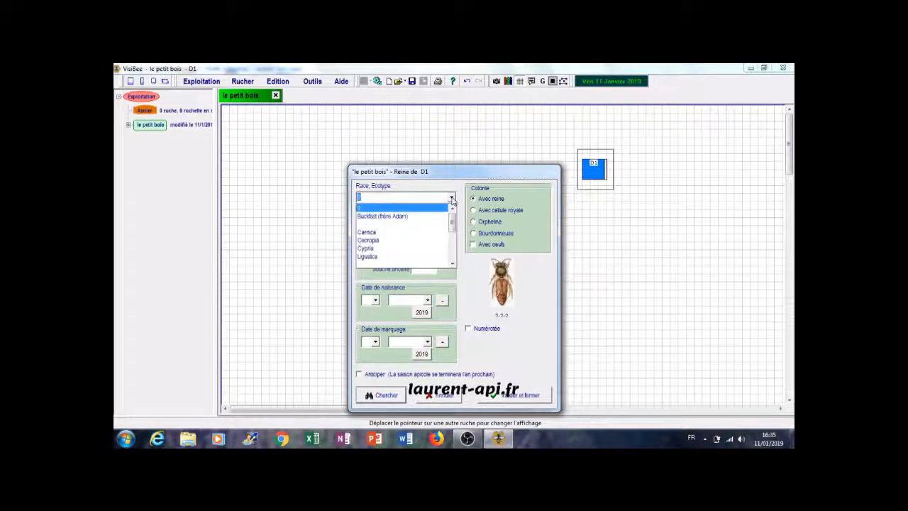
{"action": "left_click", "coordinate": [397, 217]}
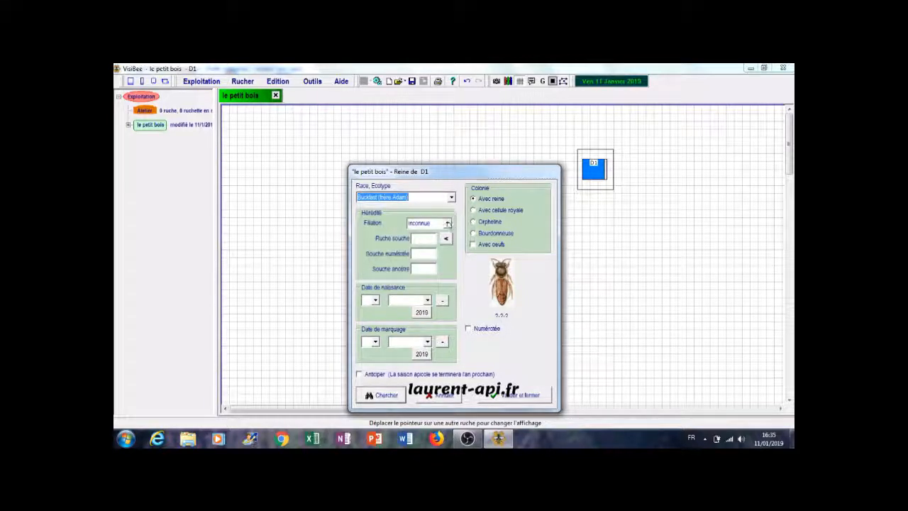
{"action": "left_click", "coordinate": [448, 224]}
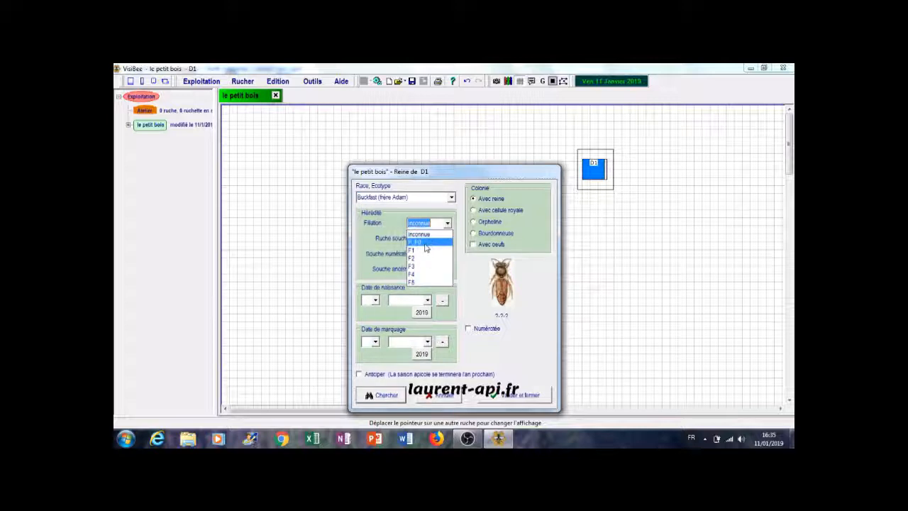
{"action": "left_click", "coordinate": [426, 243]}
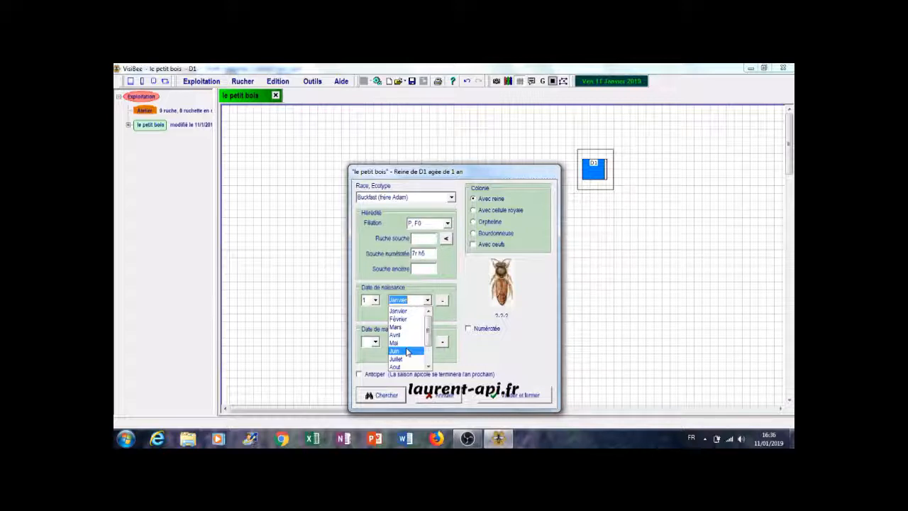
Set both the queen's birth date and her marking date to 1 Juin 2018
{"action": "left_click", "coordinate": [407, 351]}
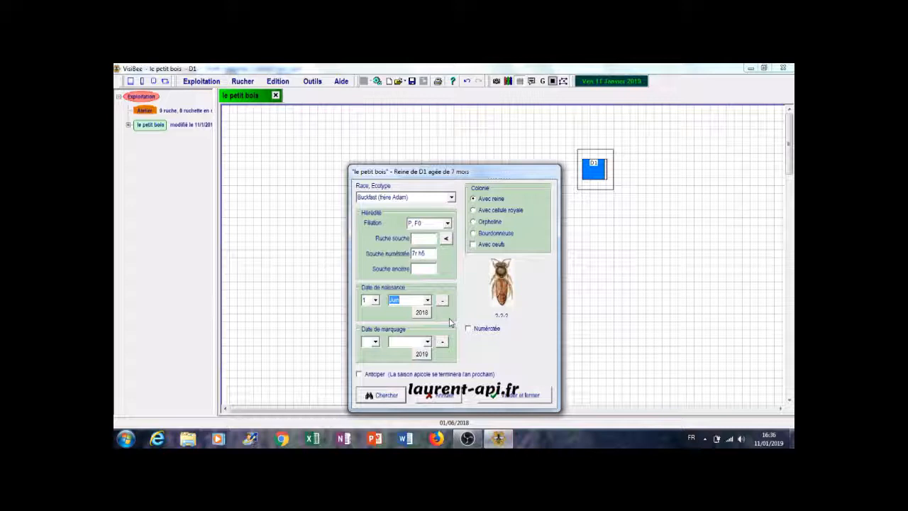
{"action": "left_click", "coordinate": [426, 357]}
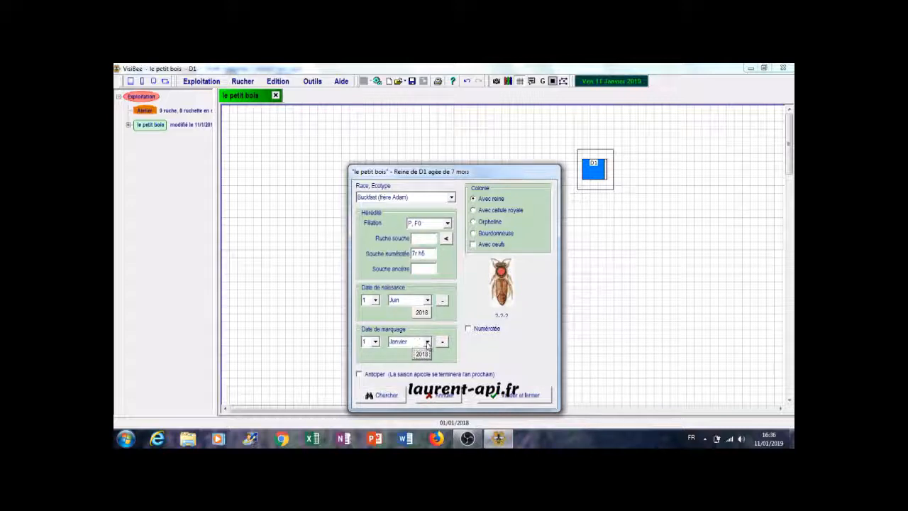
{"action": "left_click", "coordinate": [427, 342]}
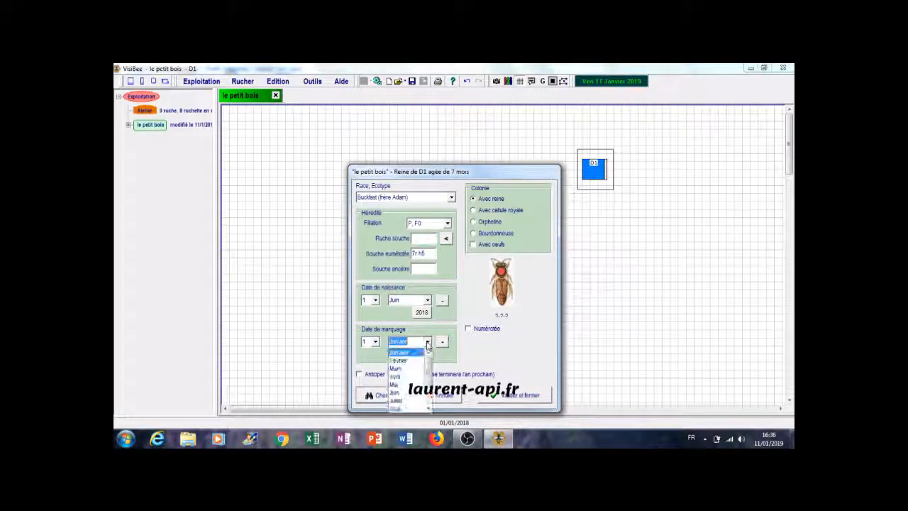
{"action": "left_click", "coordinate": [403, 393]}
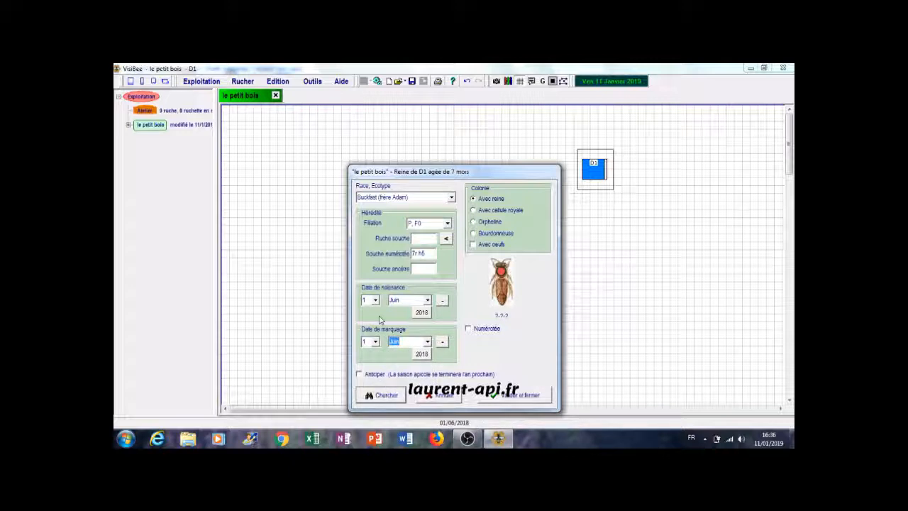
Mark the queen as numbered with the number 55 and try to validate her record
{"action": "left_click", "coordinate": [468, 330]}
{"action": "left_click", "coordinate": [474, 341]}
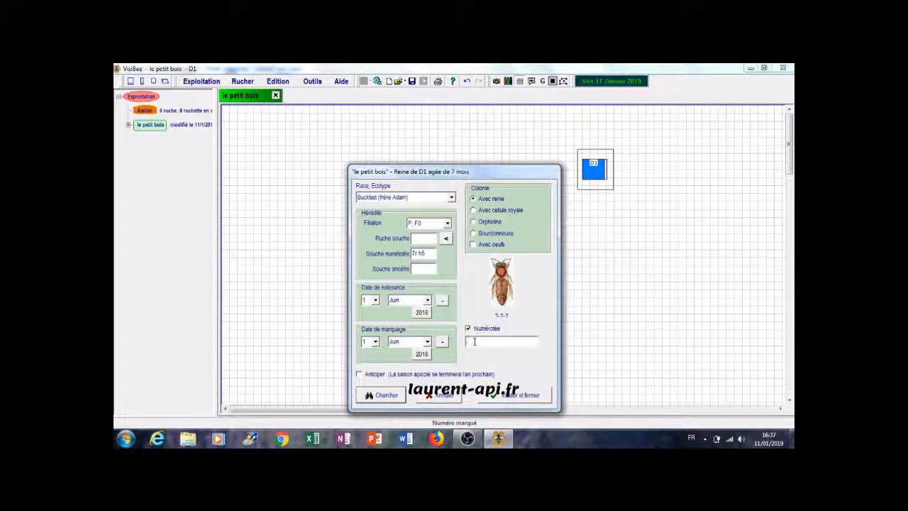
{"action": "type", "text": "51"}
{"action": "key", "text": "BackSpace"}
{"action": "type", "text": "6"}
{"action": "left_click", "coordinate": [517, 395]}
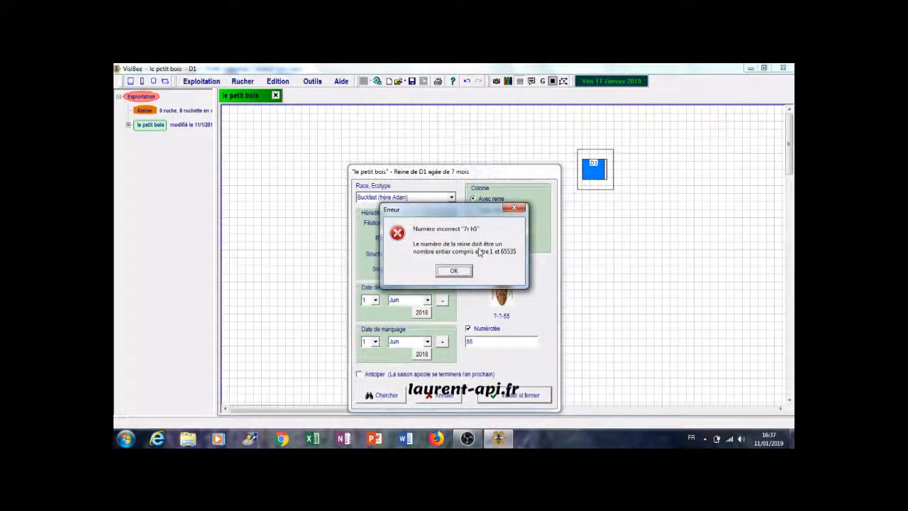
Clear the queen's Souche numérotée entry, then validate and close her record
{"action": "left_click", "coordinate": [515, 210]}
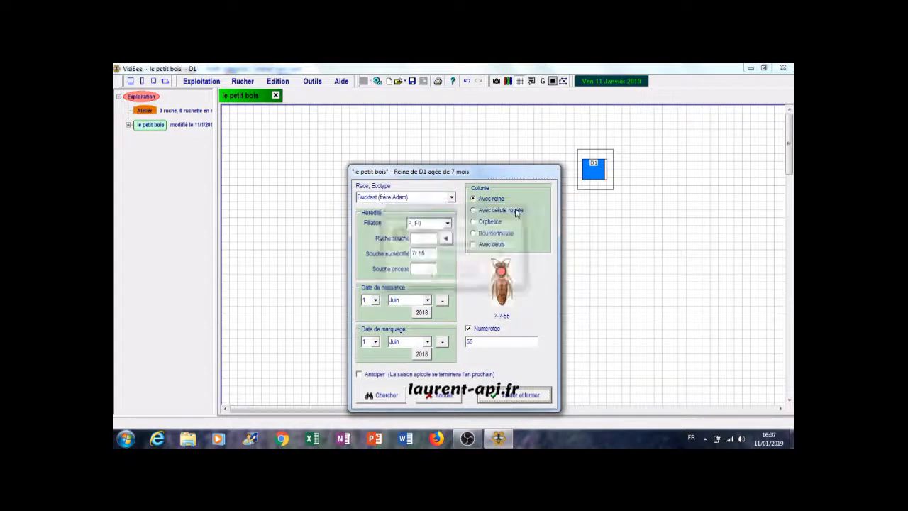
{"action": "left_click_drag", "start_coordinate": [426, 254], "coordinate": [403, 255]}
{"action": "key", "text": "BackSpace"}
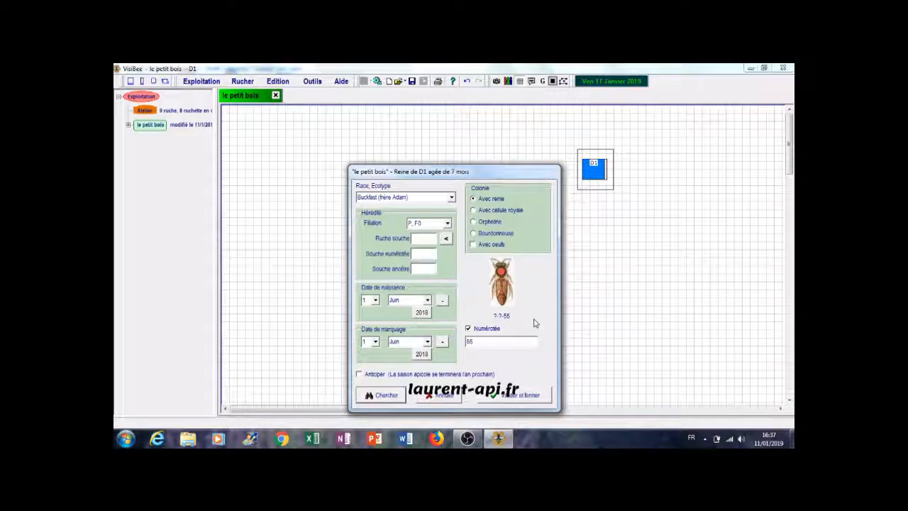
{"action": "left_click", "coordinate": [517, 399]}
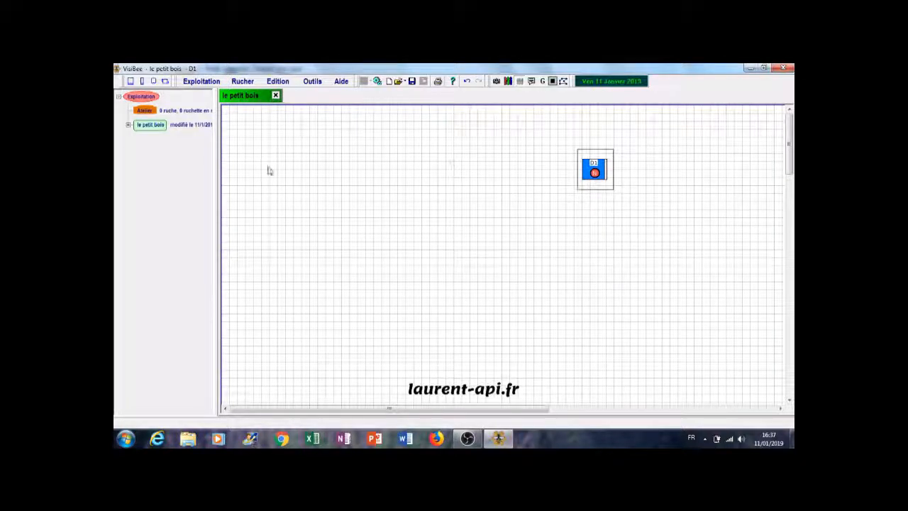
Add a new ruchette to the apiary below hive D1 and orient it Sud Est
{"action": "left_click", "coordinate": [143, 82]}
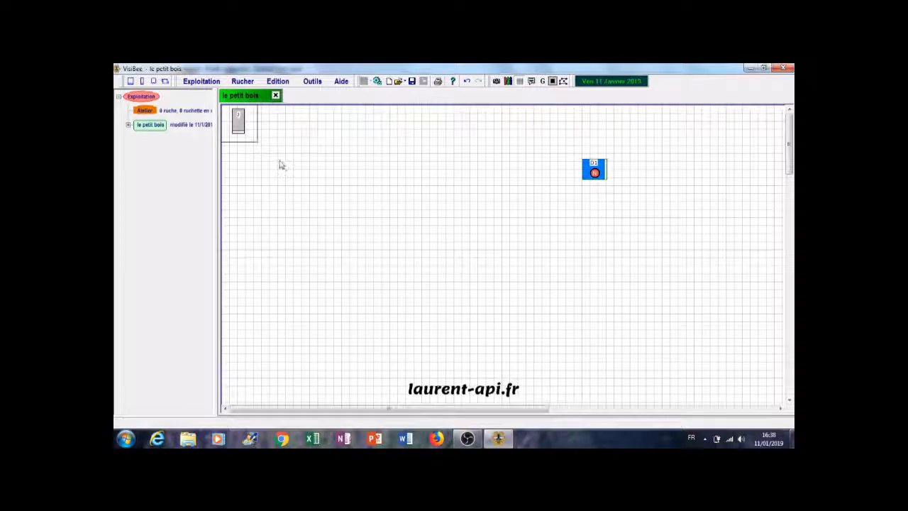
{"action": "left_click_drag", "start_coordinate": [257, 144], "coordinate": [538, 270]}
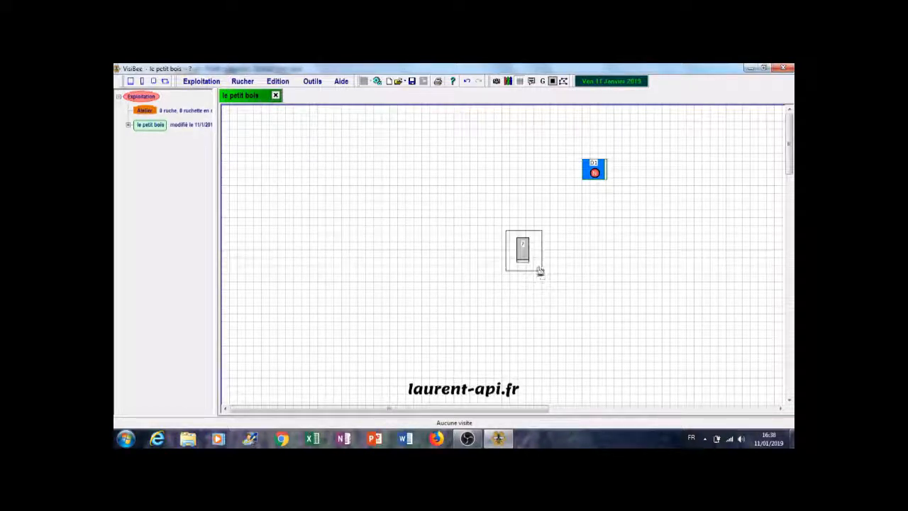
{"action": "right_click", "coordinate": [532, 256]}
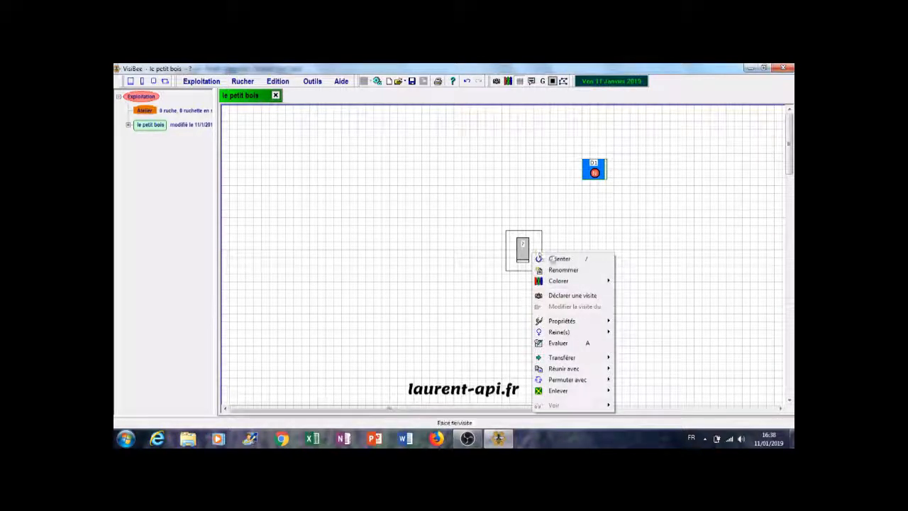
{"action": "mouse_move", "coordinate": [559, 261]}
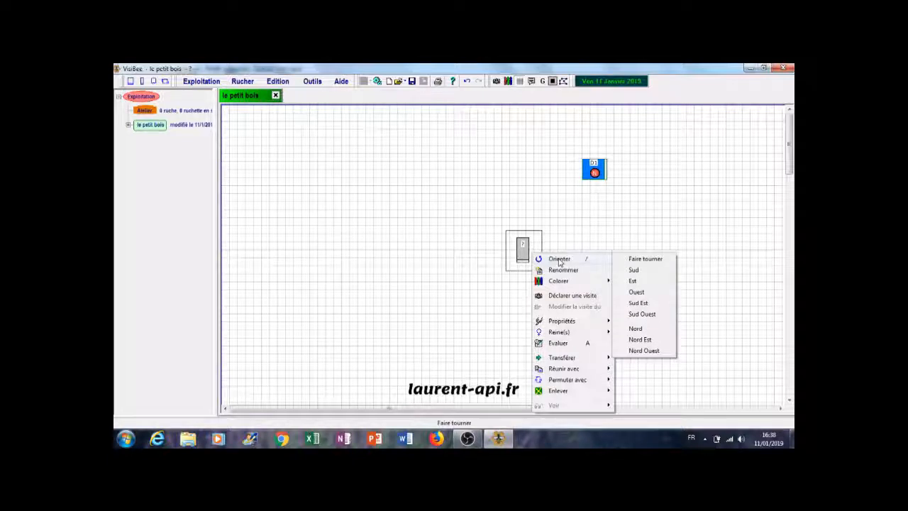
{"action": "left_click", "coordinate": [640, 303]}
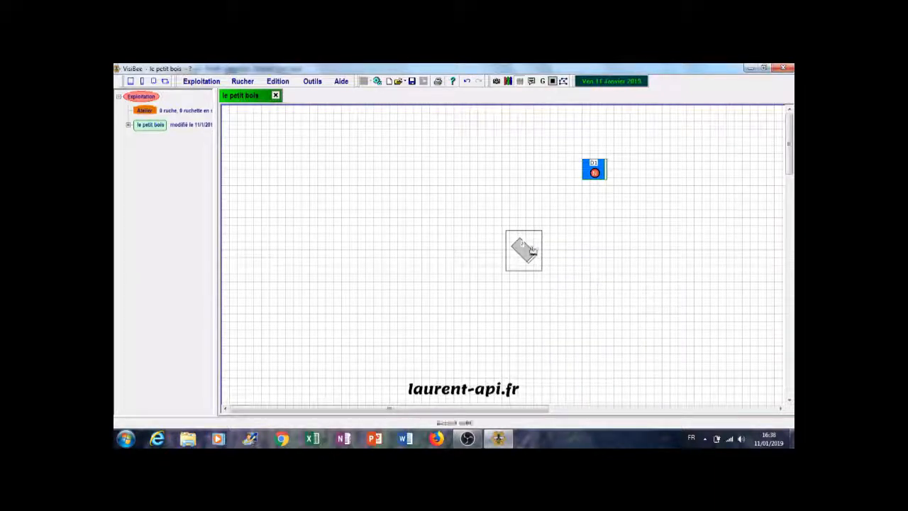
Rotate the new ruchette freely to face roughly west-southwest and move it to just below hive D1
{"action": "right_click", "coordinate": [531, 247]}
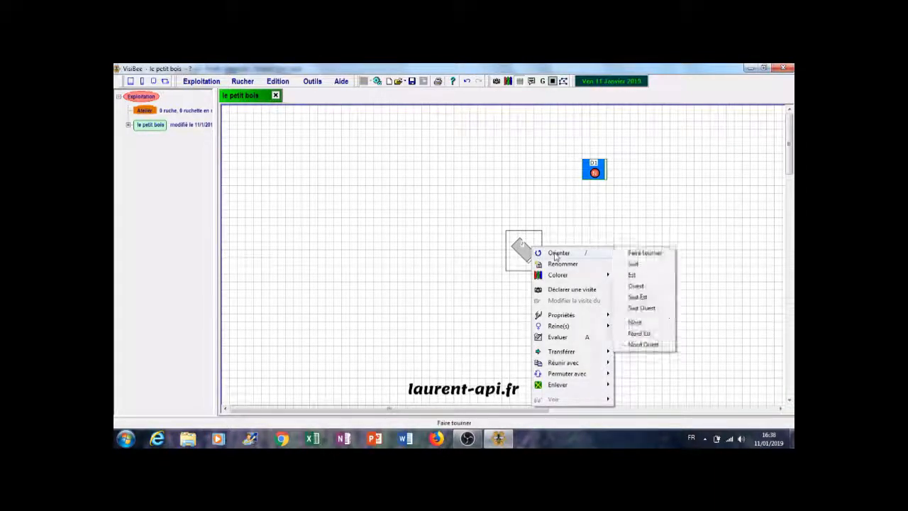
{"action": "left_click", "coordinate": [645, 253]}
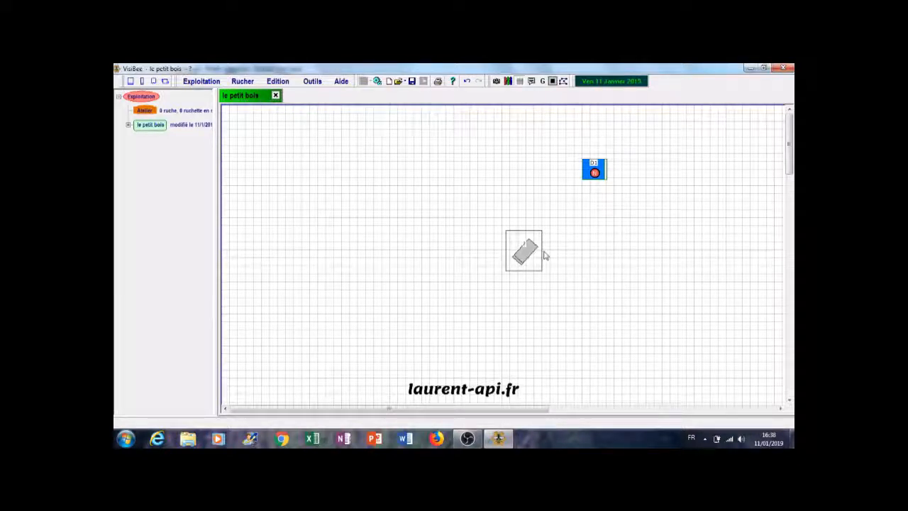
{"action": "scroll", "coordinate": [527, 254], "scroll_direction": "down", "scroll_amount": 3}
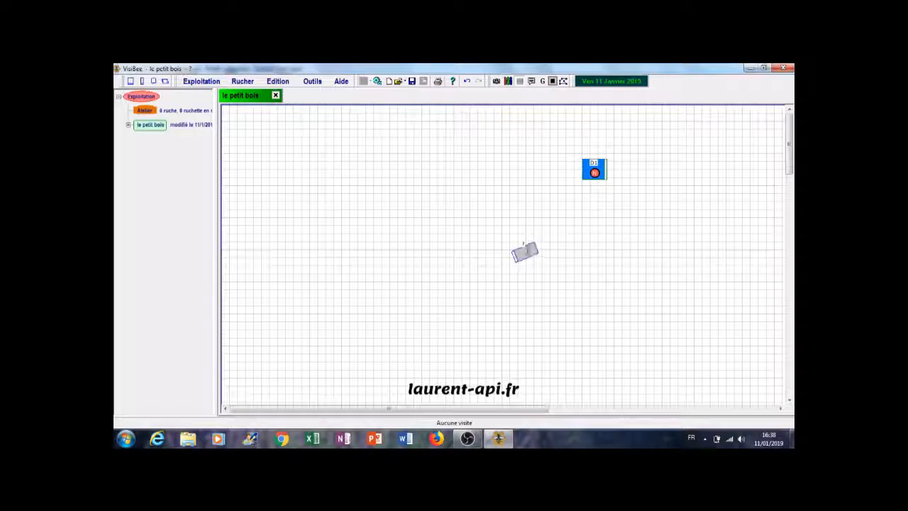
{"action": "left_click_drag", "start_coordinate": [527, 254], "coordinate": [575, 259]}
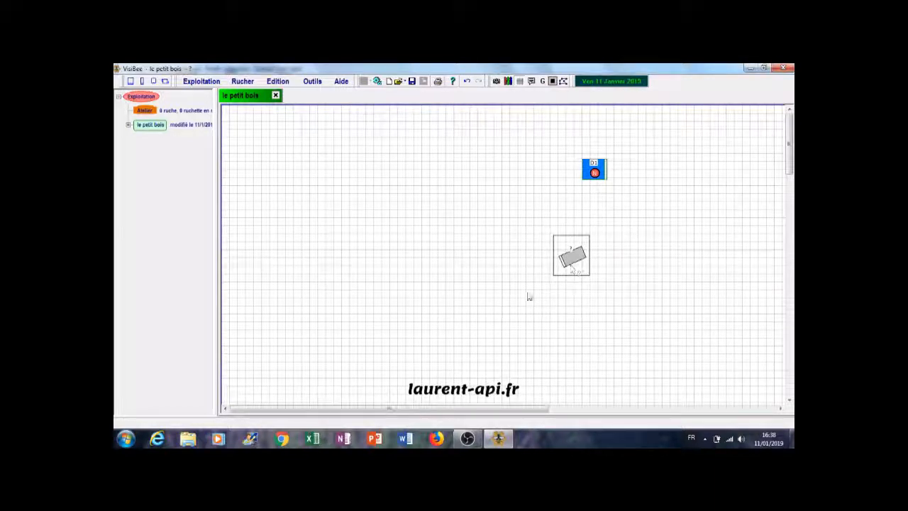
Set the new ruchette's type to Dadant and its number of frames to 6, then validate and close its properties
{"action": "right_click", "coordinate": [580, 260]}
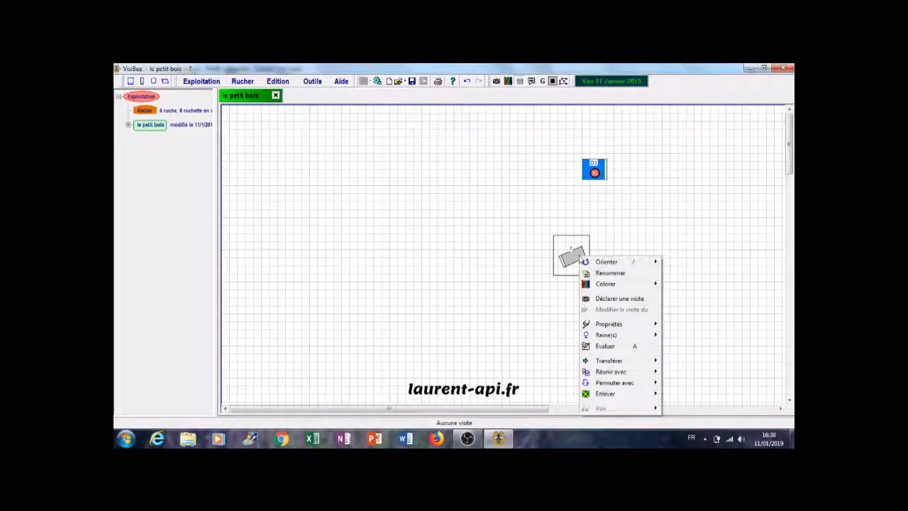
{"action": "mouse_move", "coordinate": [606, 286]}
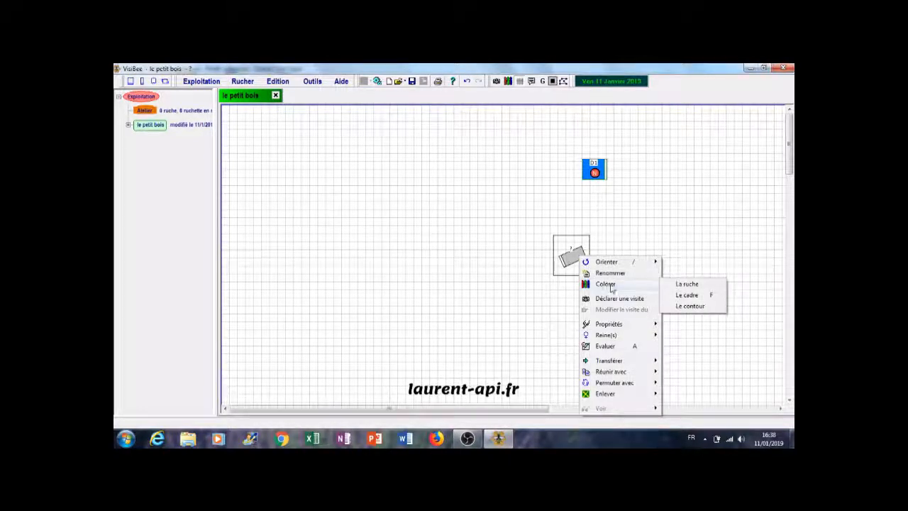
{"action": "mouse_move", "coordinate": [615, 325]}
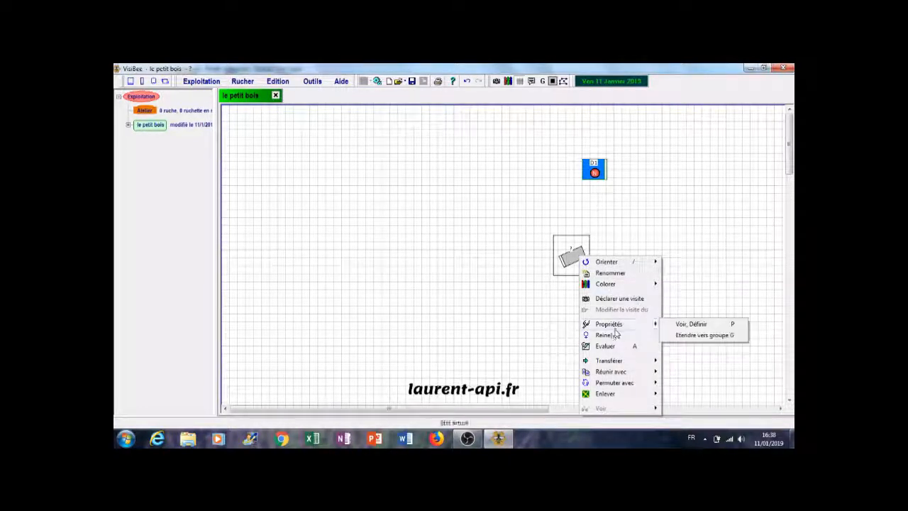
{"action": "left_click", "coordinate": [687, 324]}
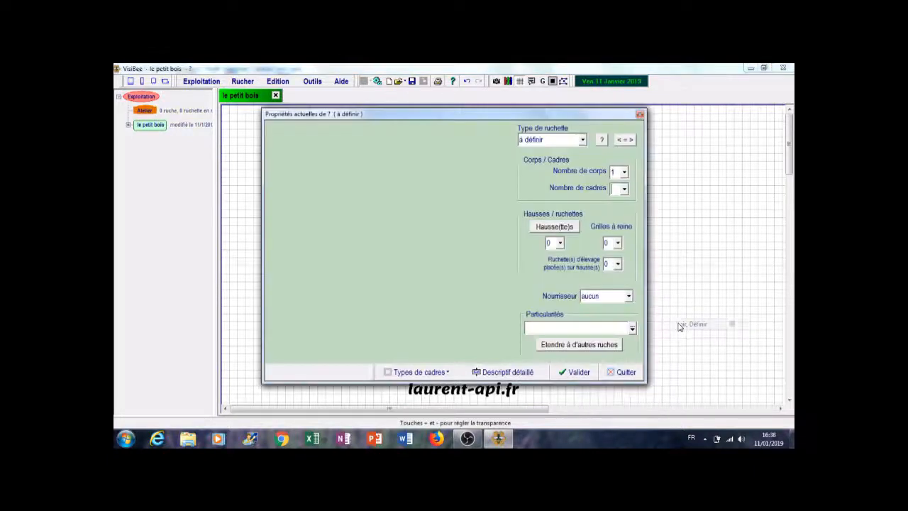
{"action": "left_click", "coordinate": [582, 140]}
{"action": "left_click", "coordinate": [558, 165]}
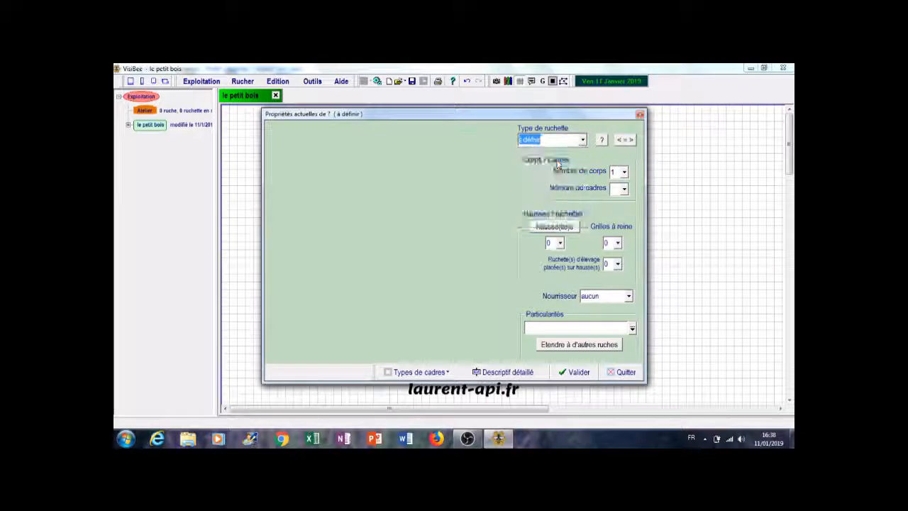
{"action": "left_click", "coordinate": [624, 189]}
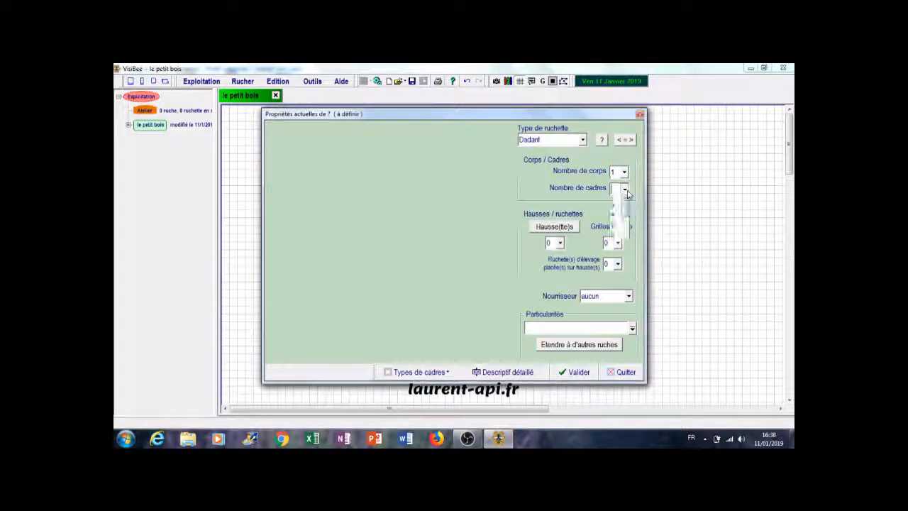
{"action": "left_click", "coordinate": [616, 262]}
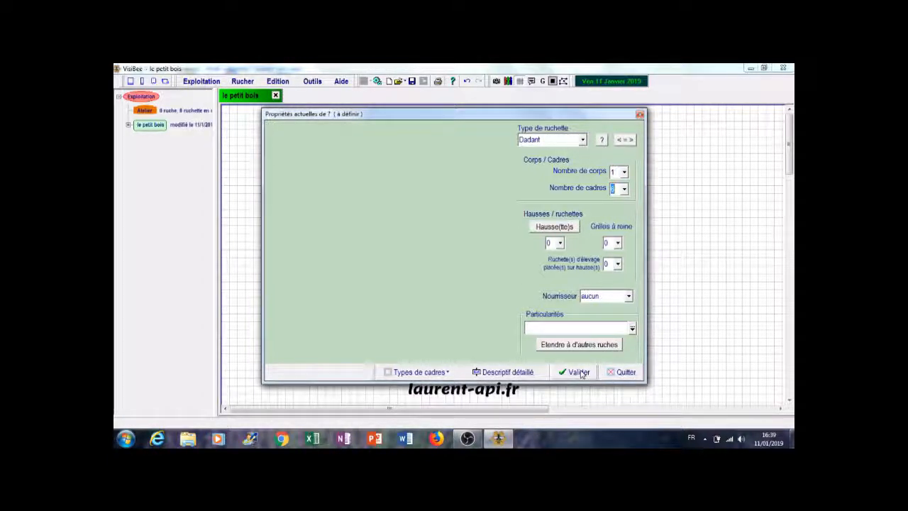
{"action": "left_click", "coordinate": [622, 373]}
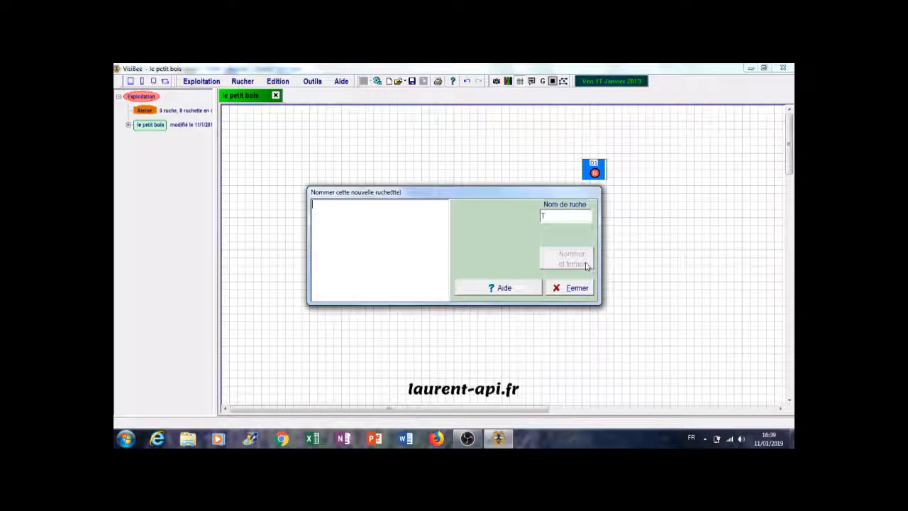
Name the new ruchette T1 and close the naming dialog
{"action": "left_click", "coordinate": [549, 218]}
{"action": "type", "text": "1"}
{"action": "key", "text": "Return"}
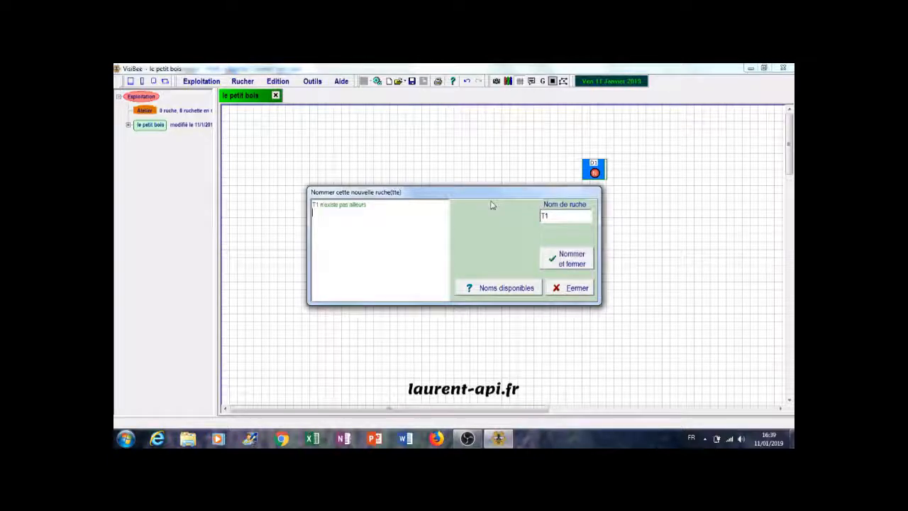
{"action": "left_click", "coordinate": [567, 258]}
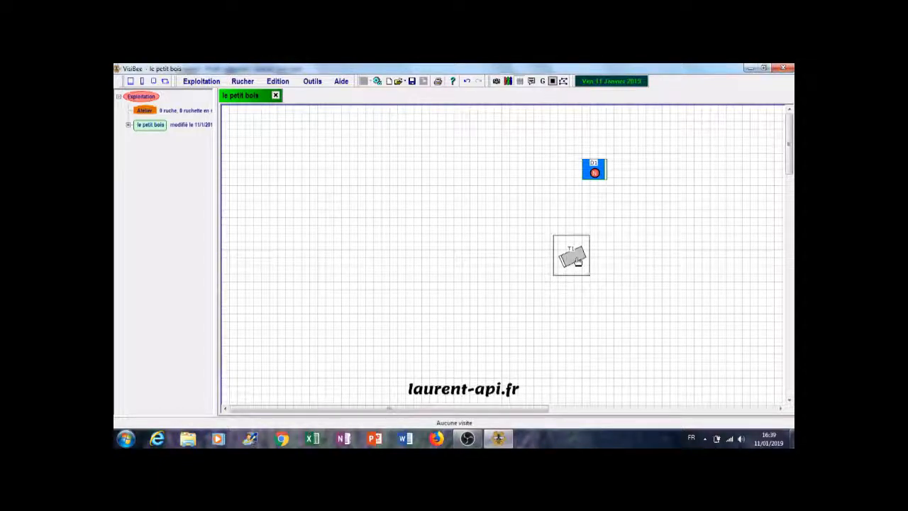
Characterise ruchette T1's queen by setting the colony to Avec reine and the race to Buckfast (frère Adam)
{"action": "right_click", "coordinate": [578, 261]}
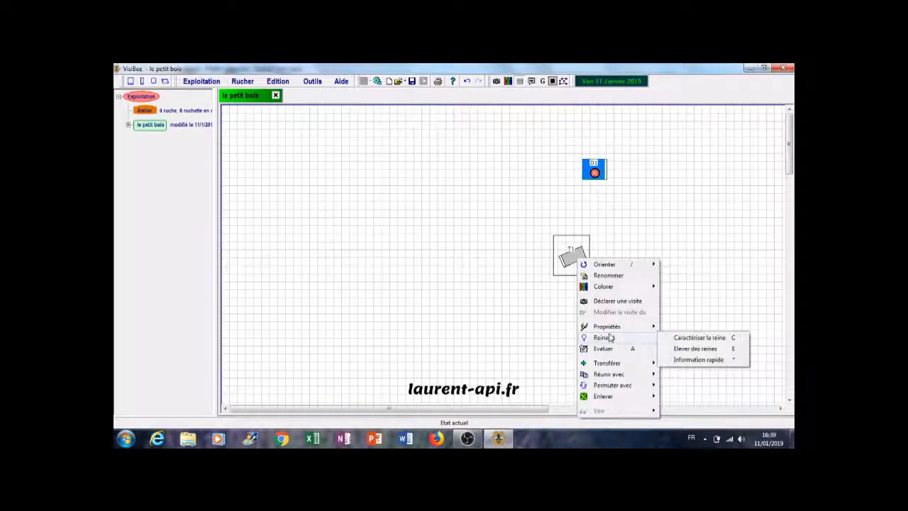
{"action": "left_click", "coordinate": [686, 340]}
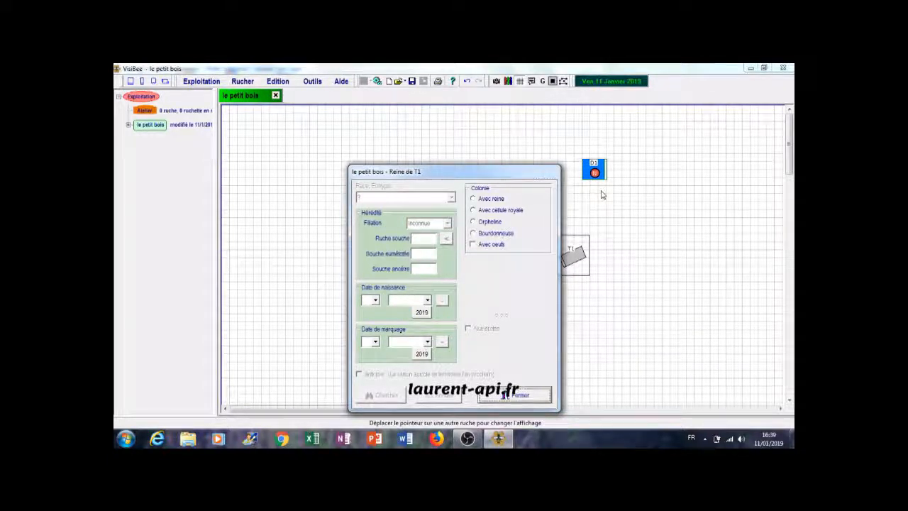
{"action": "mouse_move", "coordinate": [602, 194]}
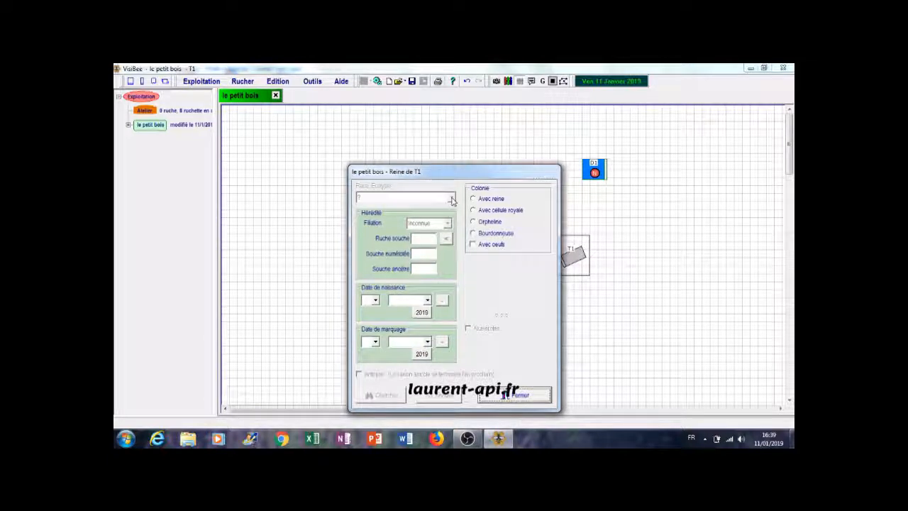
{"action": "left_click", "coordinate": [474, 199]}
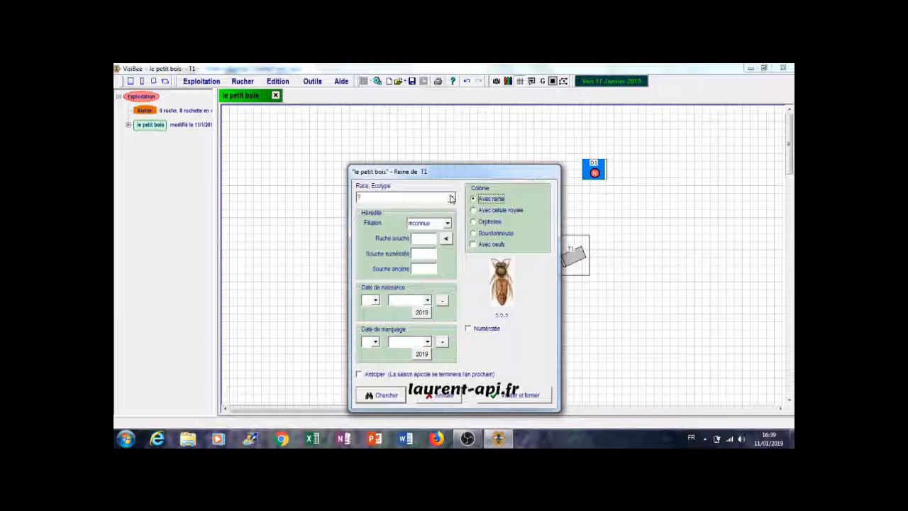
{"action": "left_click", "coordinate": [452, 199]}
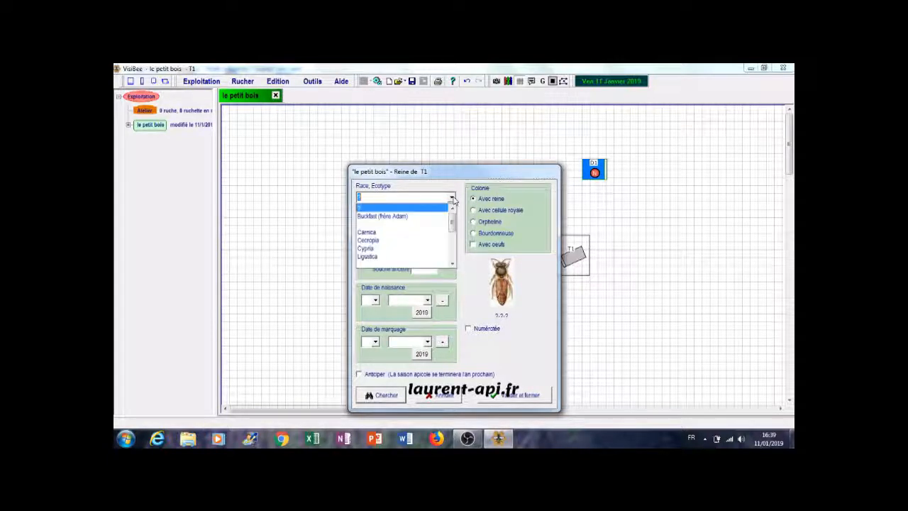
{"action": "left_click", "coordinate": [417, 216]}
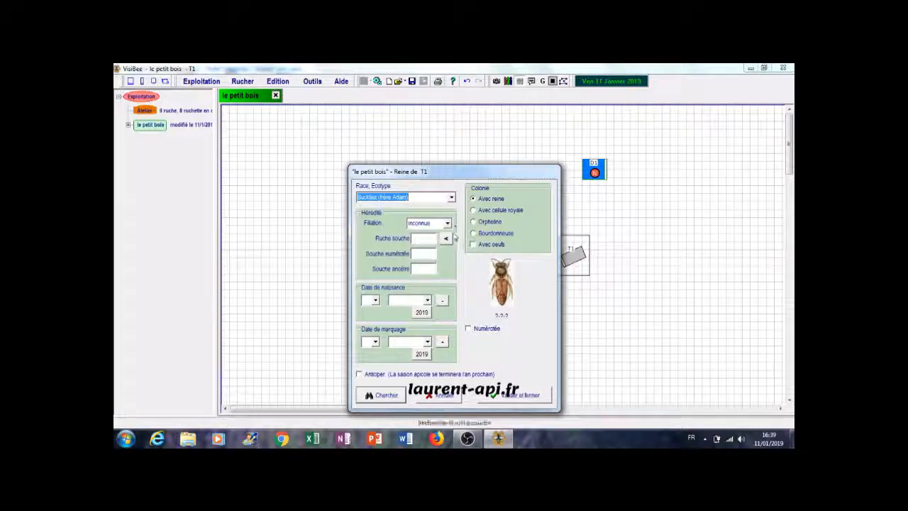
Set the queen's Filiation to F1 and pick hive D1 from the apiary's hive list as her Ruche souche
{"action": "left_click", "coordinate": [448, 224]}
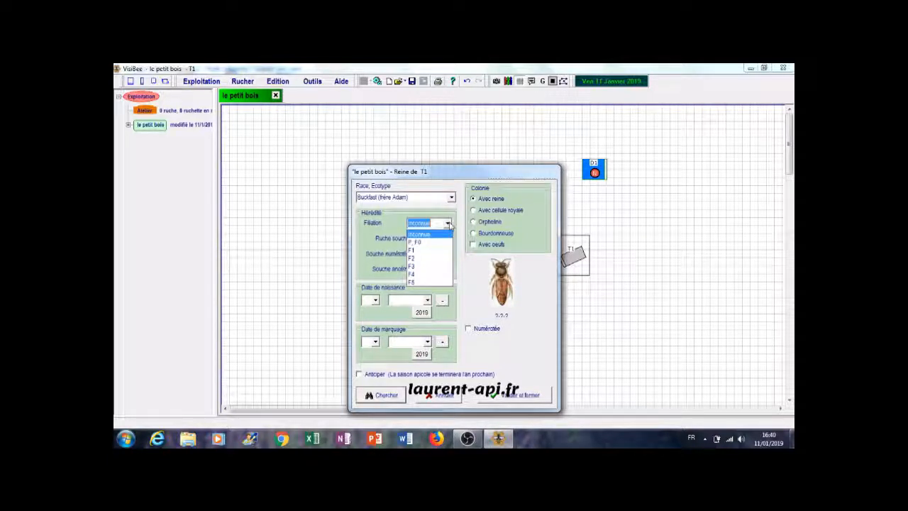
{"action": "left_click", "coordinate": [414, 250]}
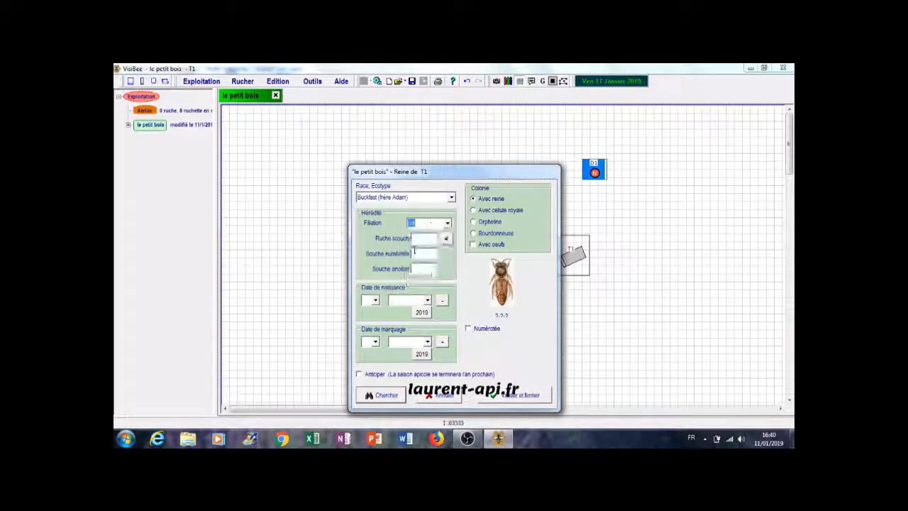
{"action": "left_click", "coordinate": [446, 239]}
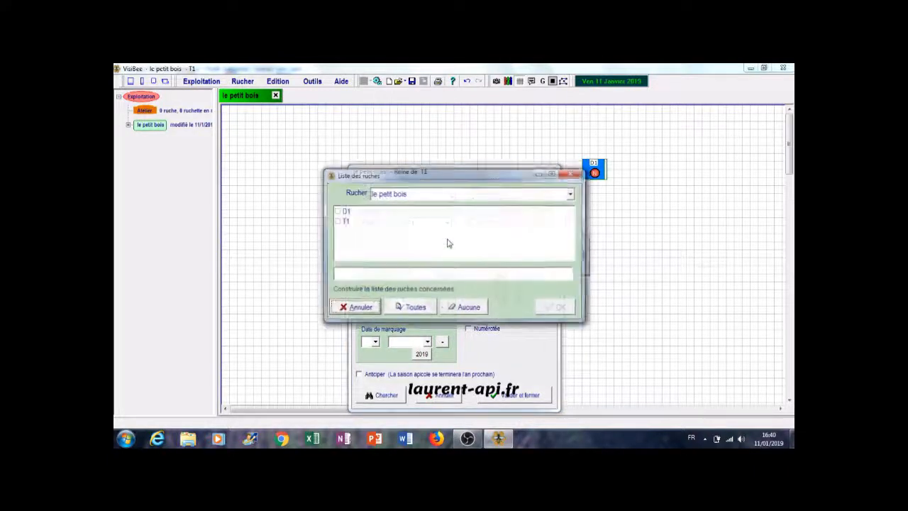
{"action": "left_click", "coordinate": [337, 212]}
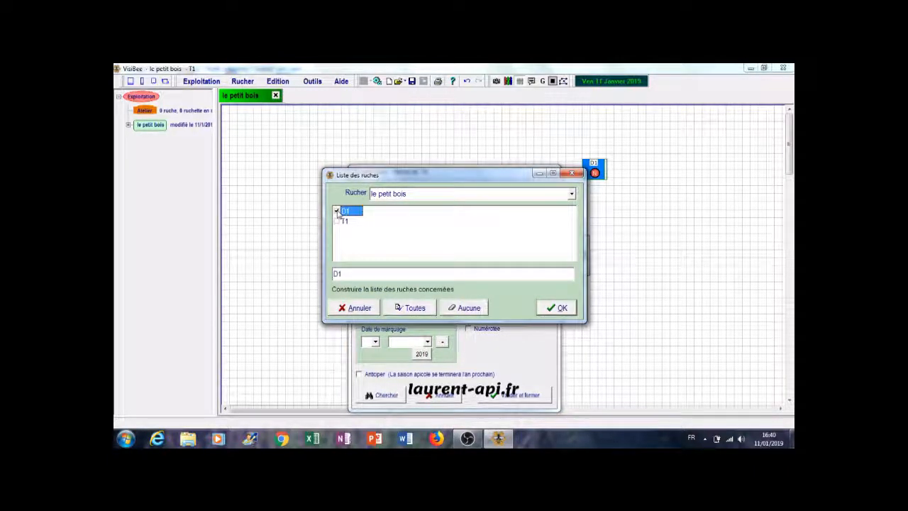
{"action": "left_click", "coordinate": [545, 310]}
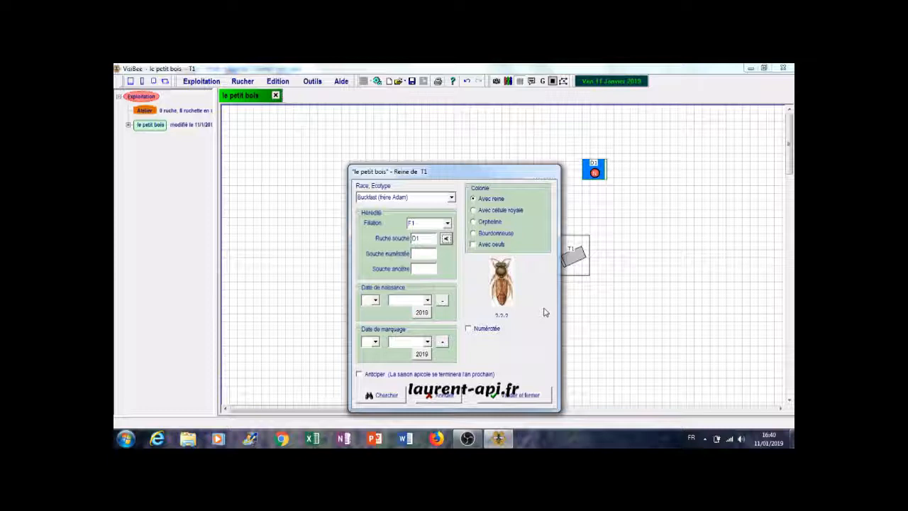
Set the queen's Date de naissance to 1 Aout 2018, then validate and close her record
{"action": "left_click", "coordinate": [423, 313]}
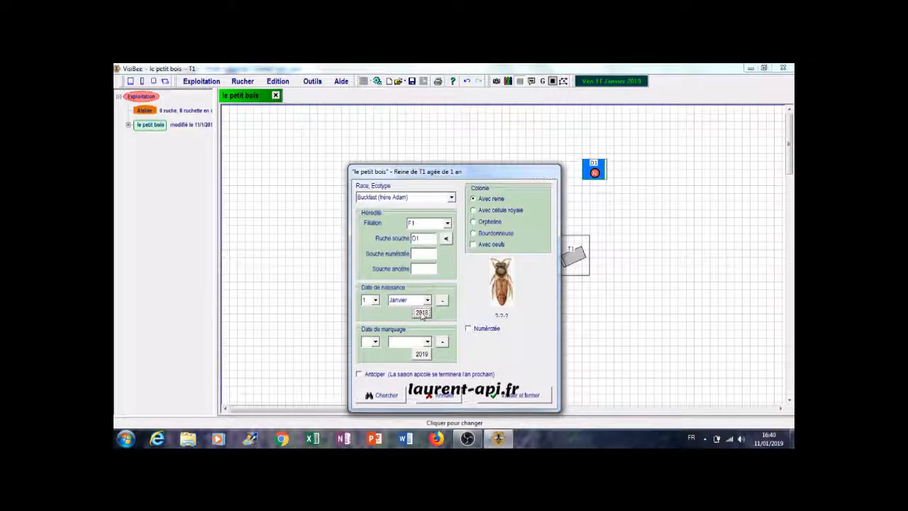
{"action": "left_click", "coordinate": [425, 300]}
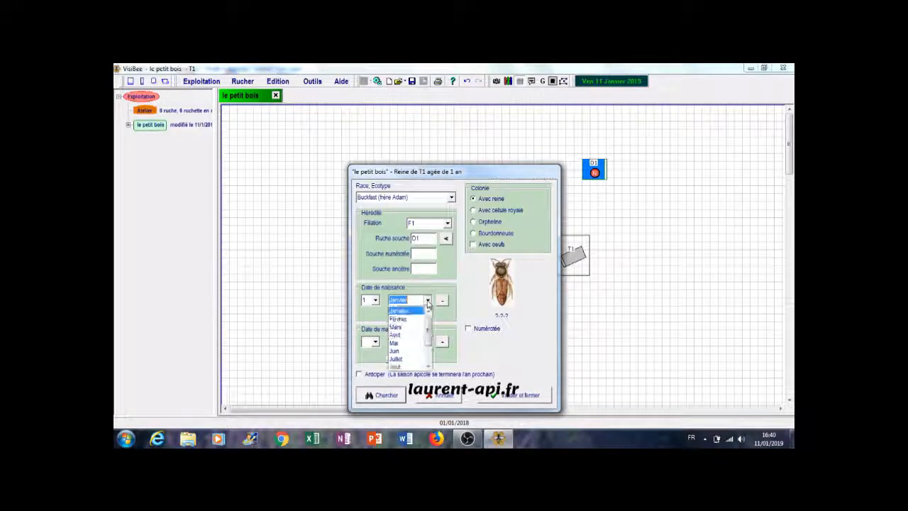
{"action": "left_click", "coordinate": [397, 368]}
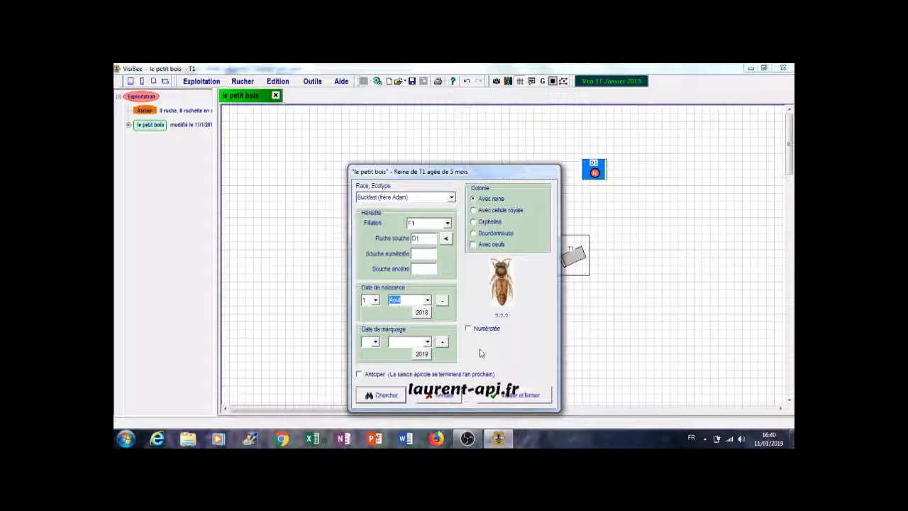
{"action": "left_click", "coordinate": [515, 399]}
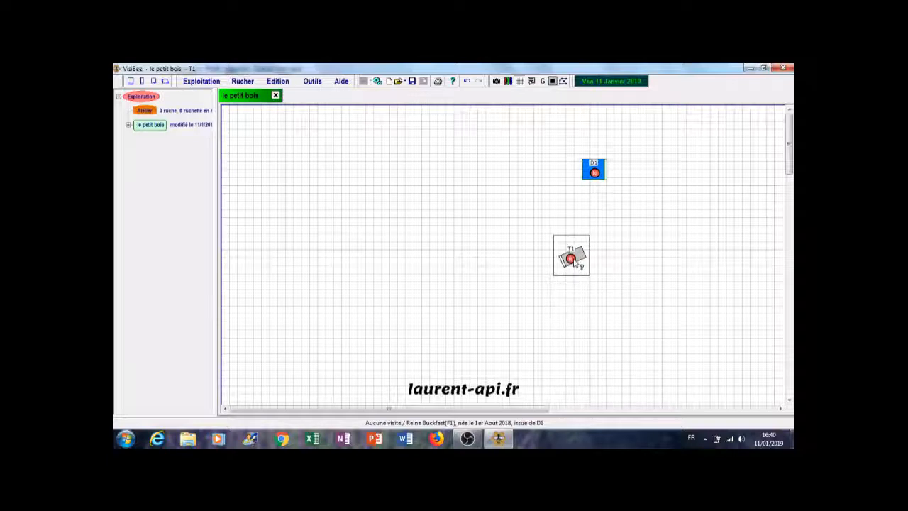
{"action": "right_click", "coordinate": [575, 262]}
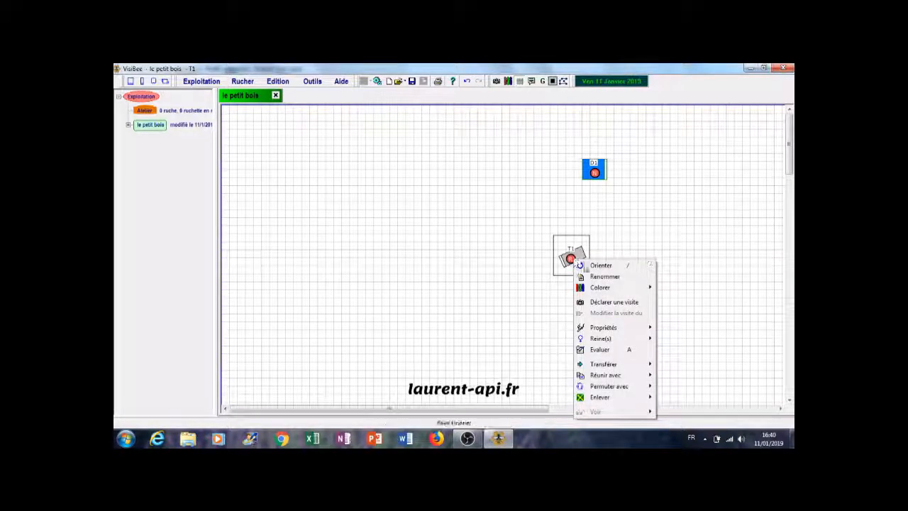
{"action": "mouse_move", "coordinate": [601, 327]}
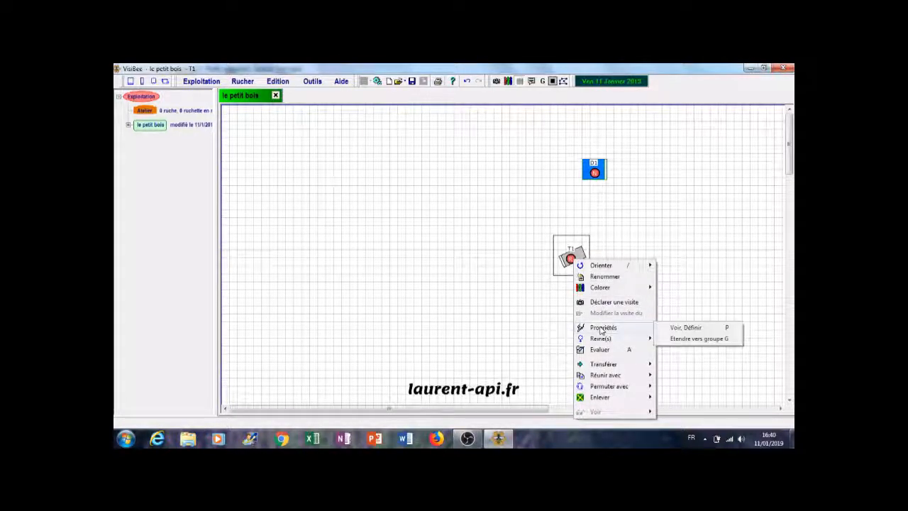
{"action": "left_click", "coordinate": [676, 328]}
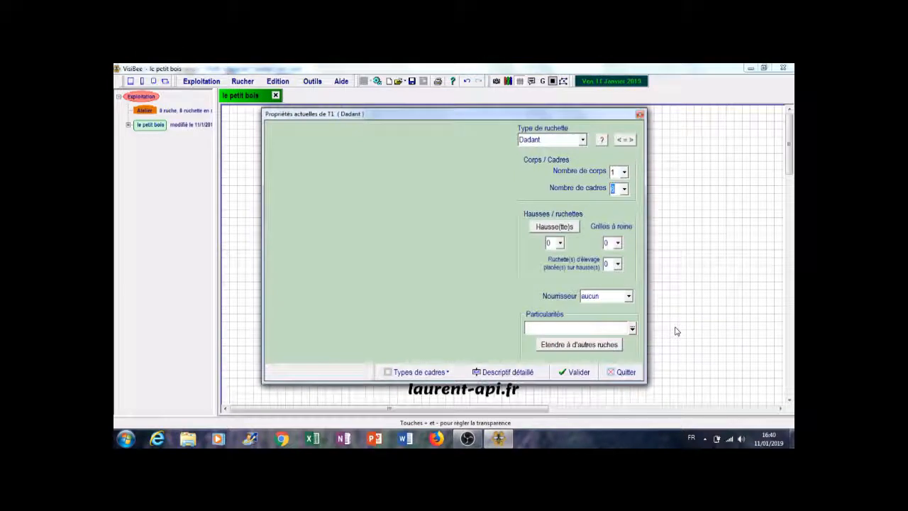
{"action": "left_click", "coordinate": [640, 114]}
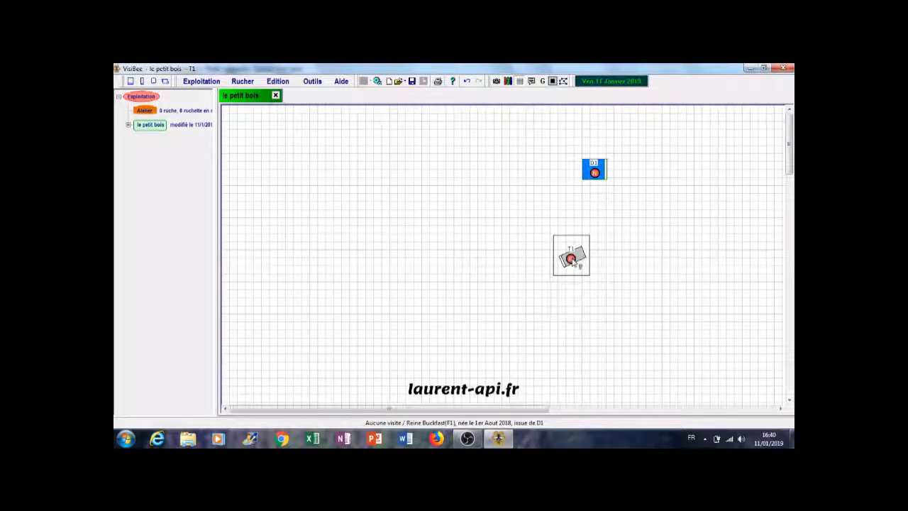
Reopen the record of T1's queen, set her Date de marquage to 1 Septembre 2018, then validate and close it
{"action": "right_click", "coordinate": [573, 259]}
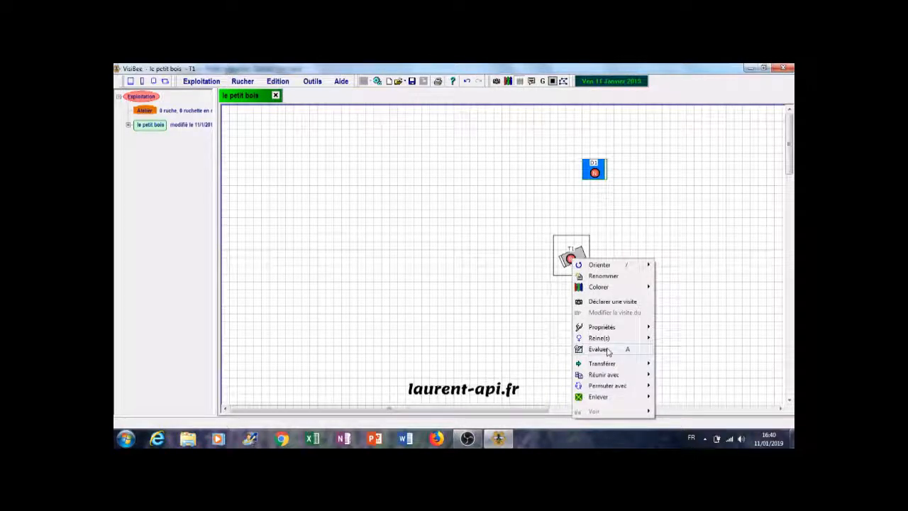
{"action": "mouse_move", "coordinate": [609, 340]}
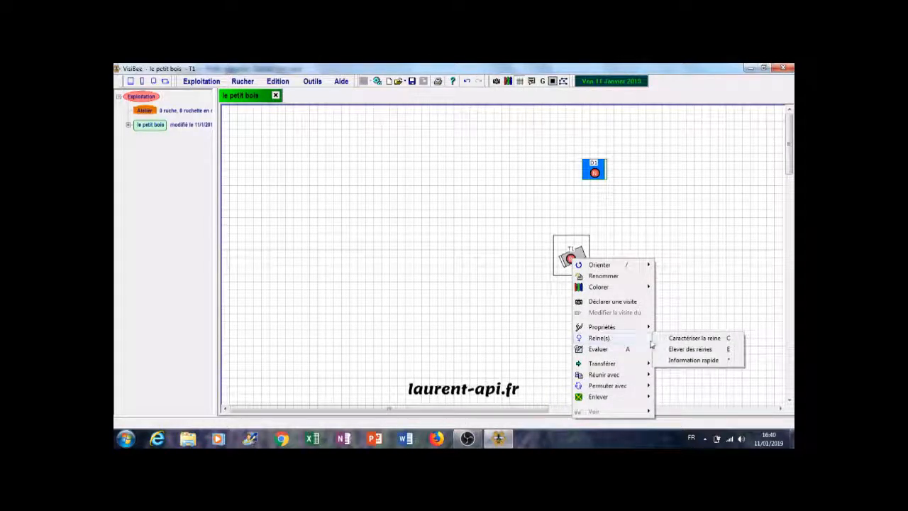
{"action": "left_click", "coordinate": [676, 340]}
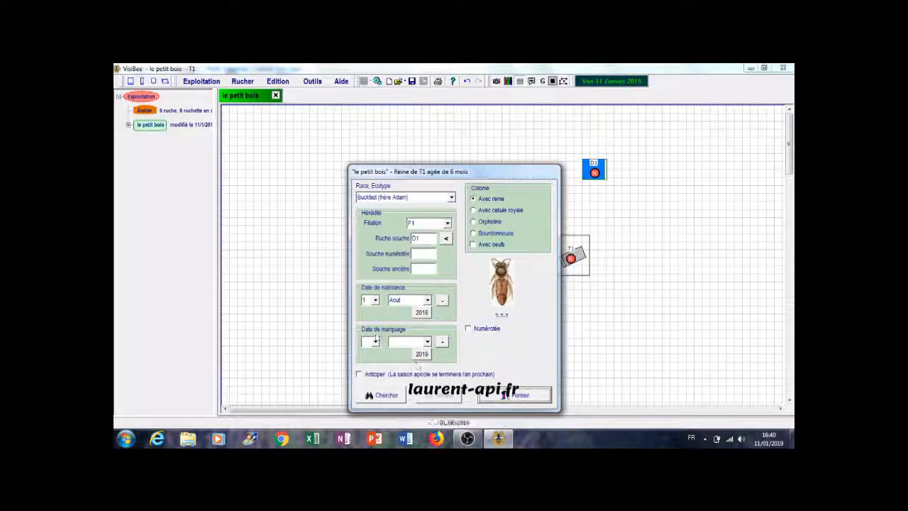
{"action": "left_click", "coordinate": [422, 354]}
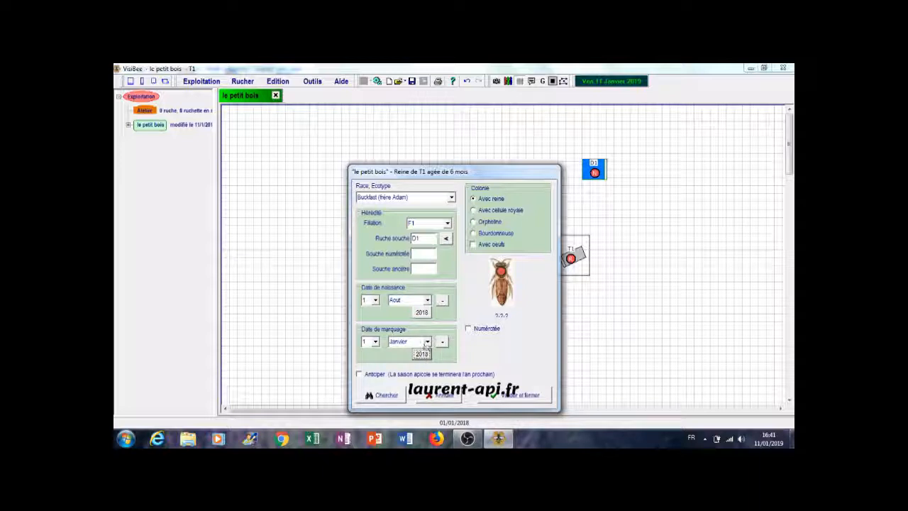
{"action": "left_click", "coordinate": [427, 341]}
{"action": "left_click_drag", "start_coordinate": [428, 355], "coordinate": [428, 379]}
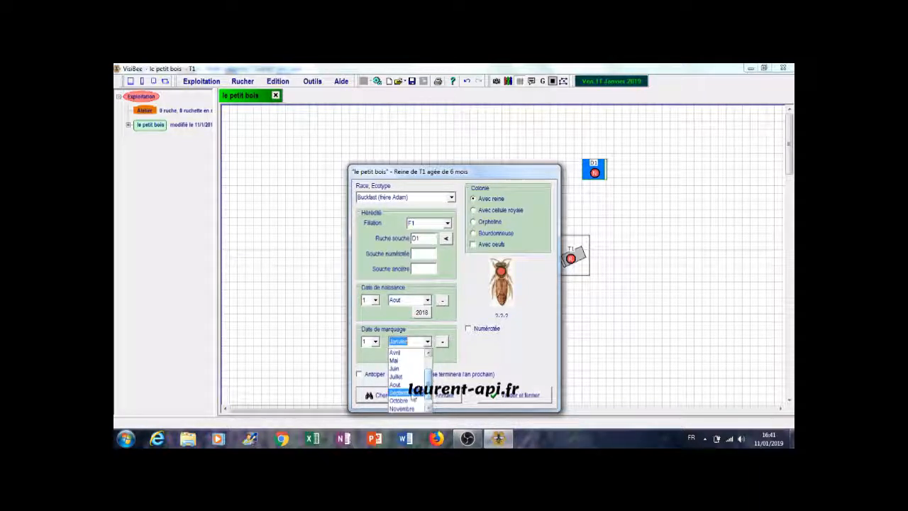
{"action": "left_click", "coordinate": [411, 393]}
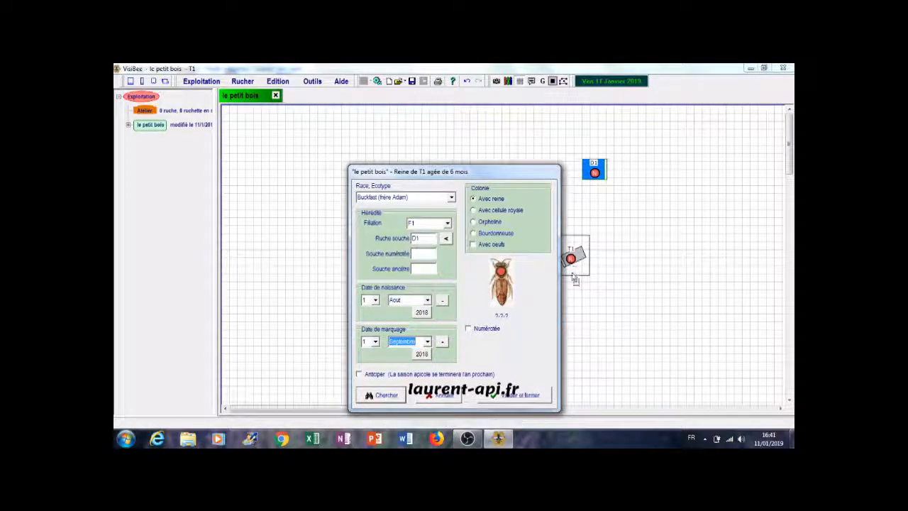
{"action": "left_click", "coordinate": [531, 399]}
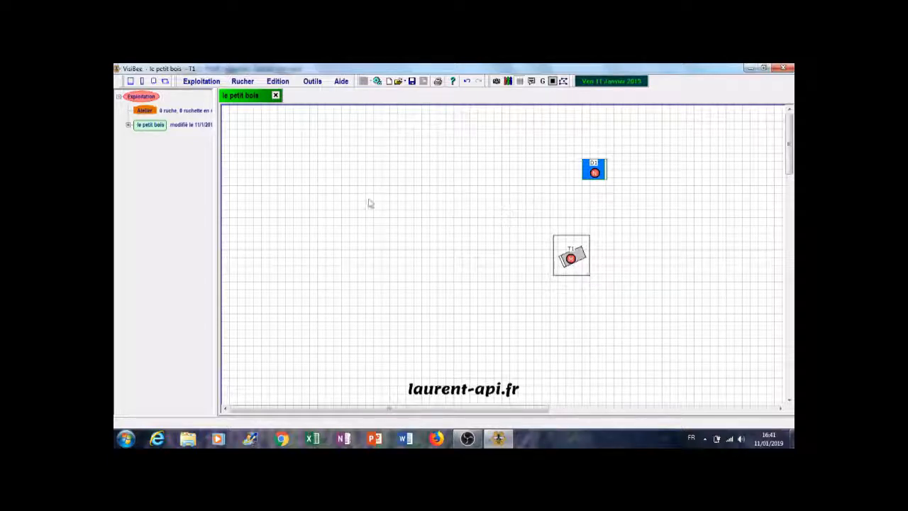
Add a second ruchette to the apiary and place it to the west of hive D1
{"action": "left_click", "coordinate": [142, 81]}
{"action": "left_click", "coordinate": [239, 122]}
{"action": "left_click_drag", "start_coordinate": [253, 139], "coordinate": [487, 175]}
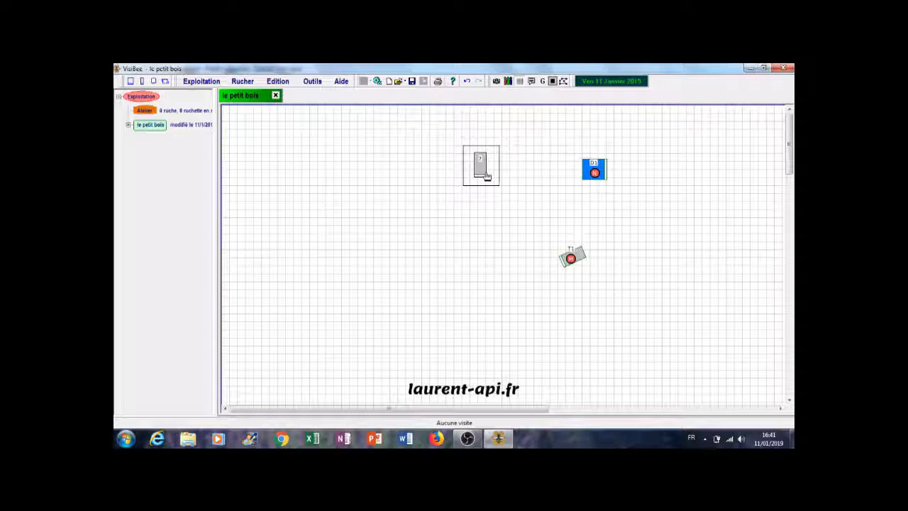
Define the new ruchette's properties with type Dadant and 6 cadres, and validate them
{"action": "right_click", "coordinate": [480, 168]}
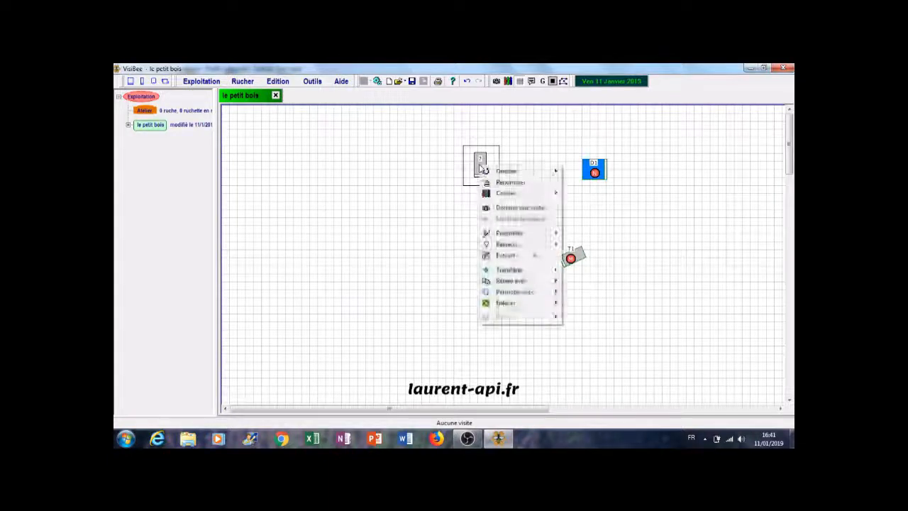
{"action": "mouse_move", "coordinate": [509, 235]}
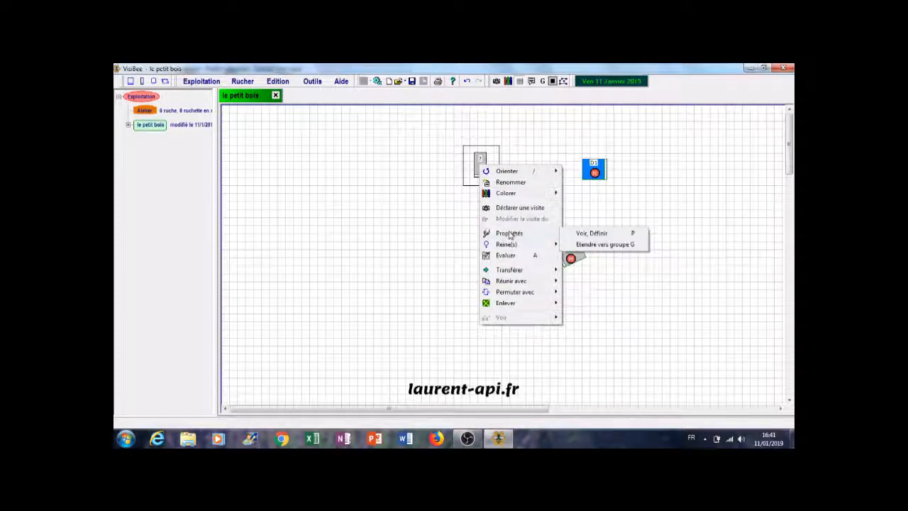
{"action": "left_click", "coordinate": [581, 234]}
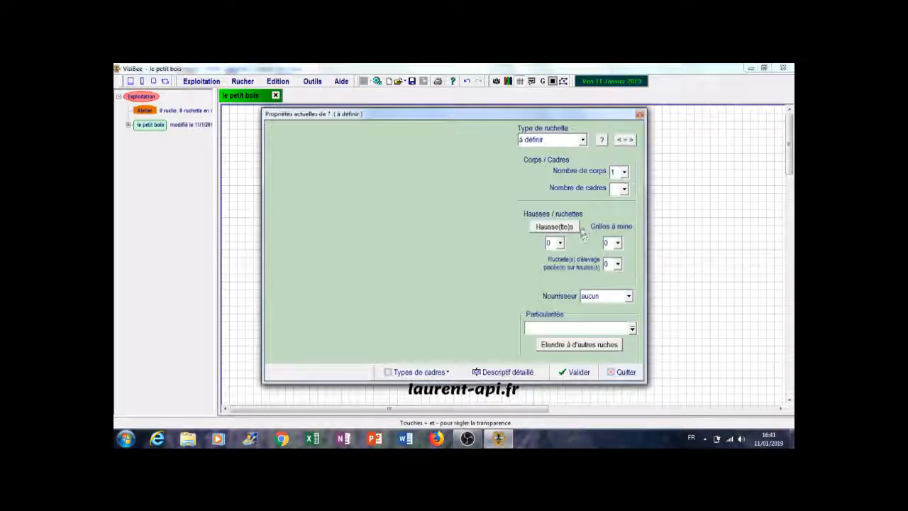
{"action": "left_click", "coordinate": [583, 140]}
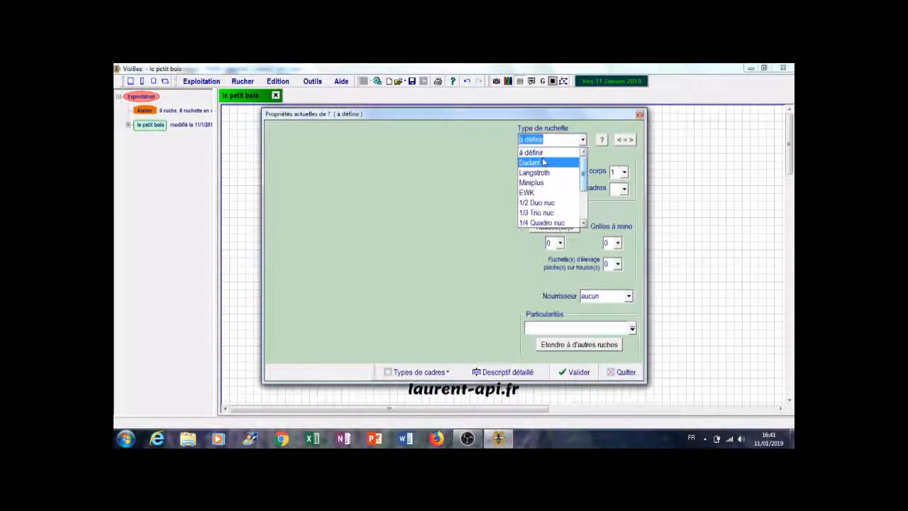
{"action": "left_click", "coordinate": [541, 163]}
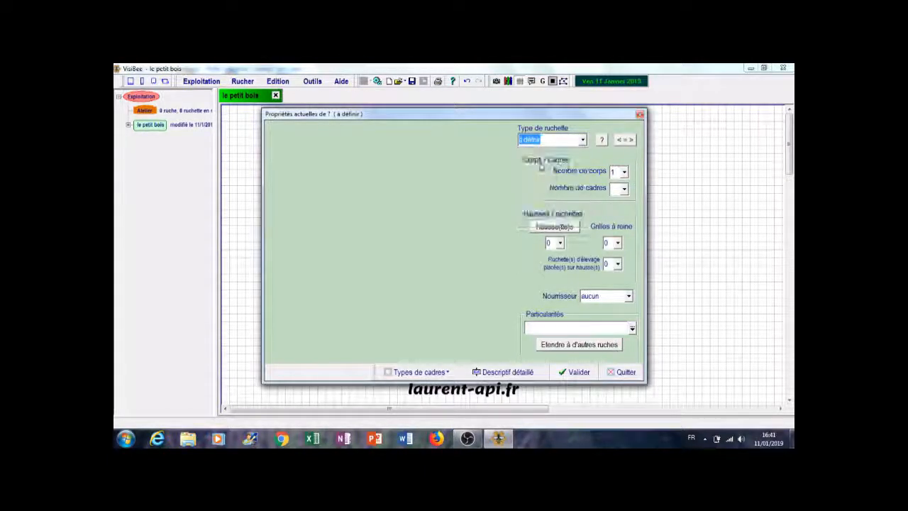
{"action": "left_click", "coordinate": [624, 188]}
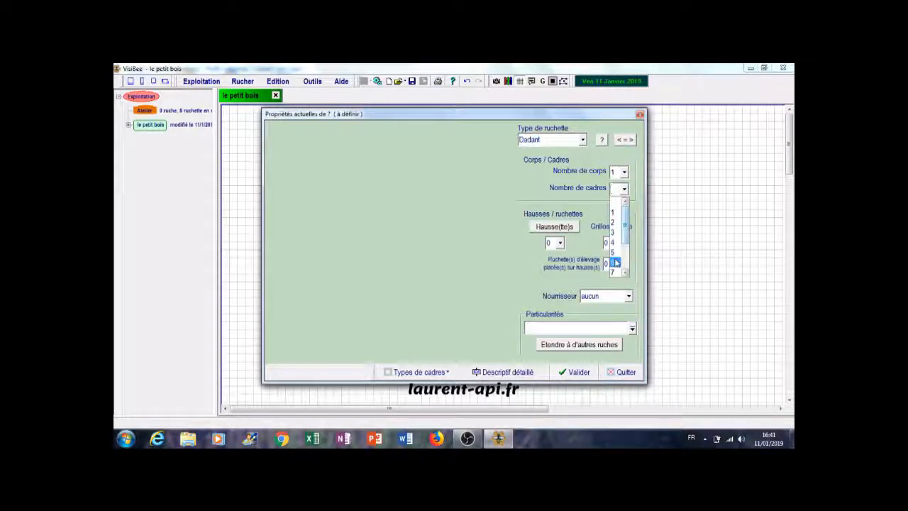
{"action": "left_click", "coordinate": [616, 263]}
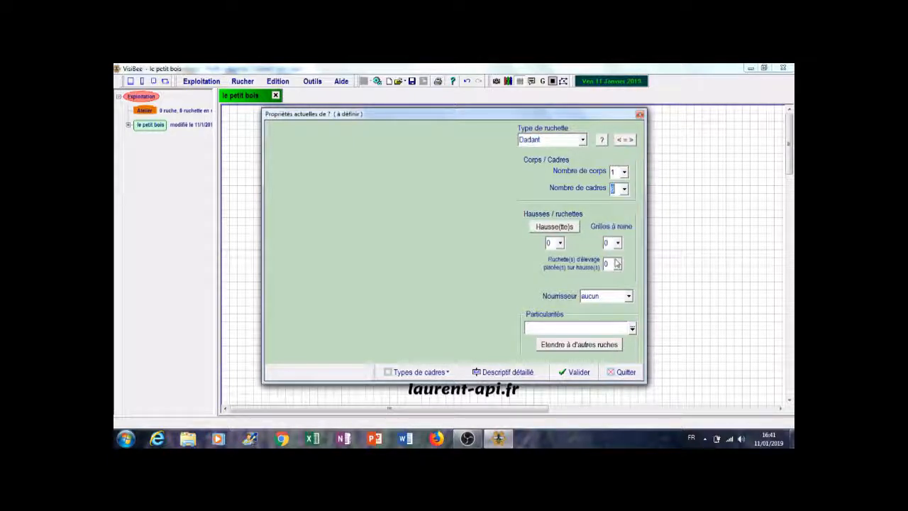
{"action": "left_click", "coordinate": [578, 373]}
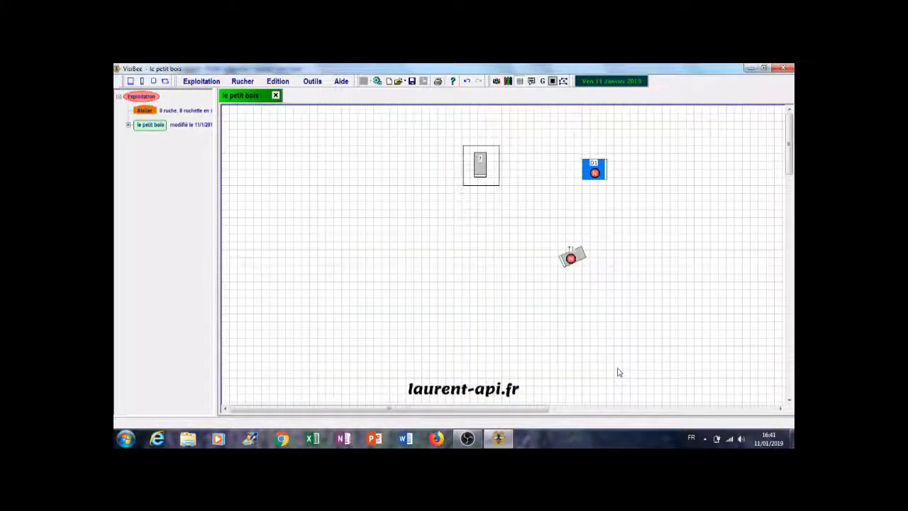
Try the name T1 for the new ruchette west of D1, and name it T2 instead
{"action": "left_click", "coordinate": [481, 173]}
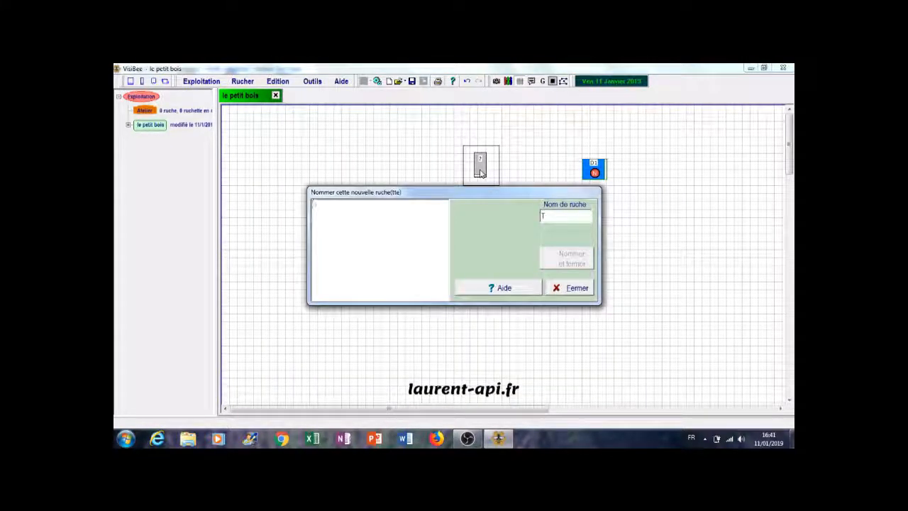
{"action": "left_click", "coordinate": [548, 216]}
{"action": "type", "text": "1"}
{"action": "key", "text": "Return"}
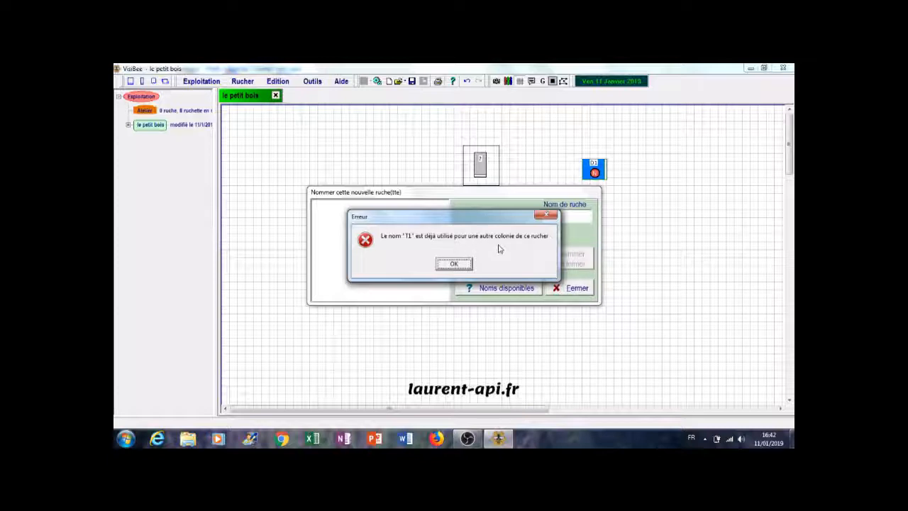
{"action": "left_click", "coordinate": [455, 264]}
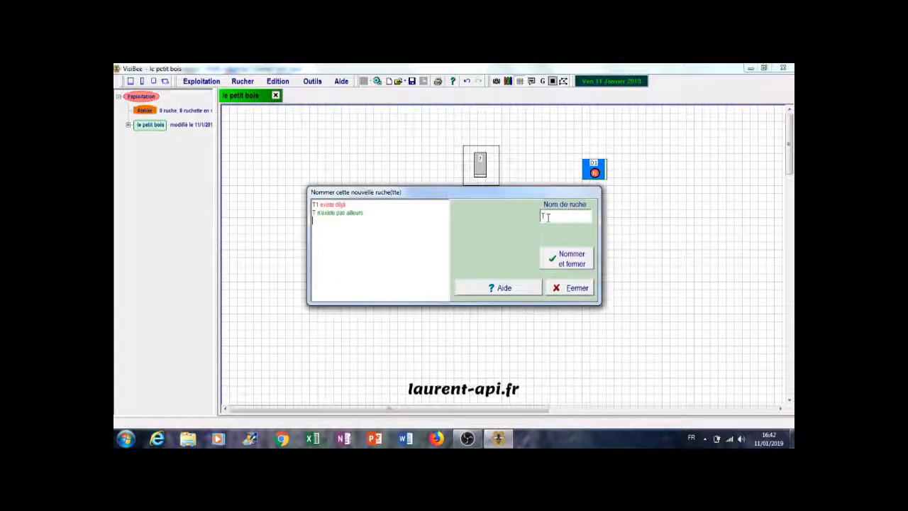
{"action": "type", "text": "2"}
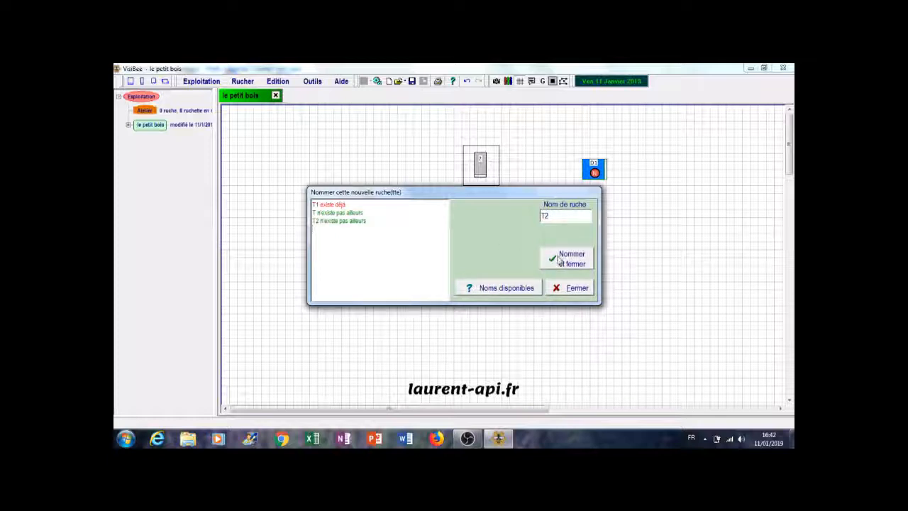
{"action": "left_click", "coordinate": [566, 259]}
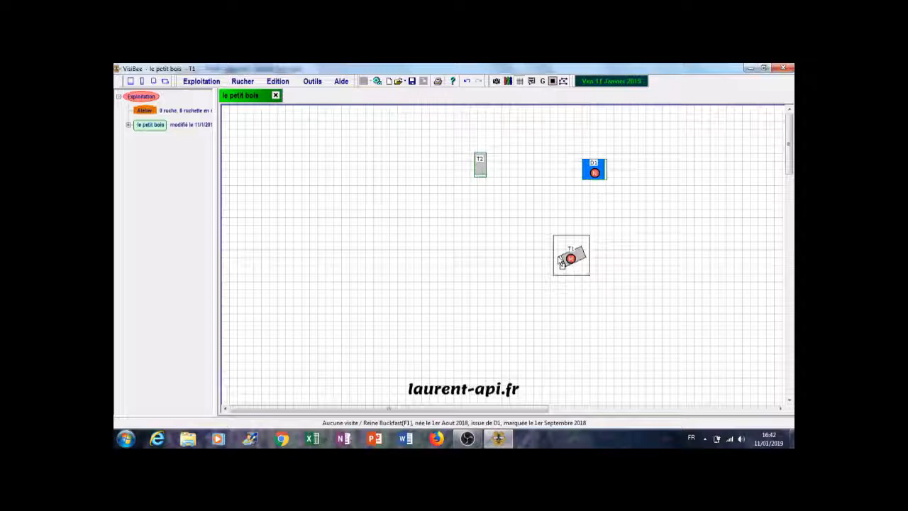
Characterise the queen of ruchette T2 by declaring its colony Orpheline, and validate the record
{"action": "left_click", "coordinate": [480, 161]}
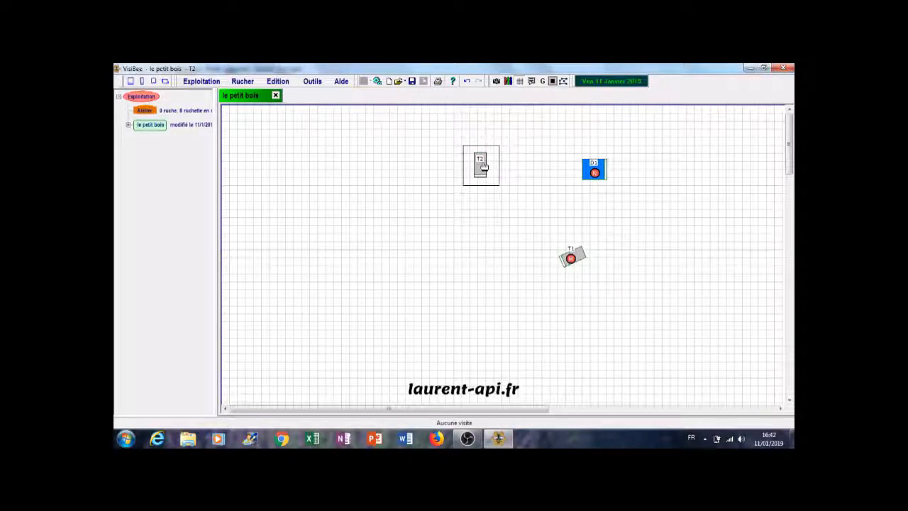
{"action": "right_click", "coordinate": [483, 166]}
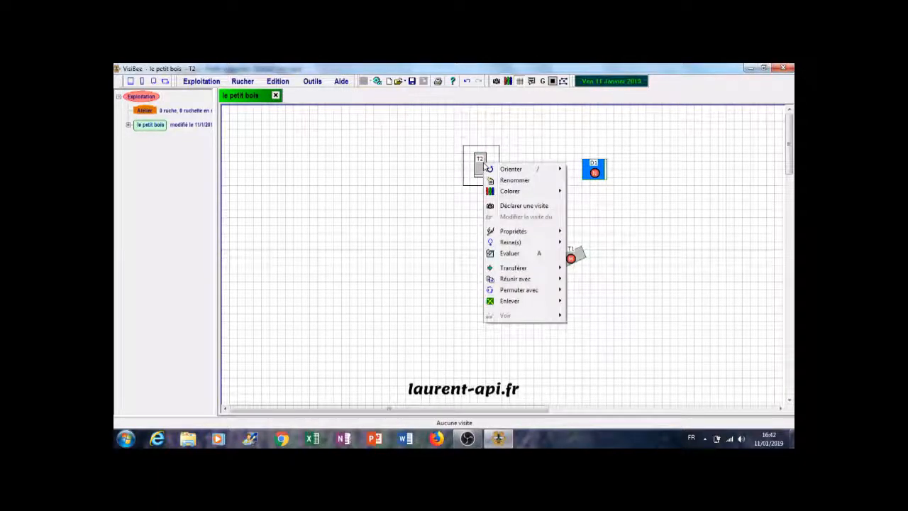
{"action": "mouse_move", "coordinate": [503, 246]}
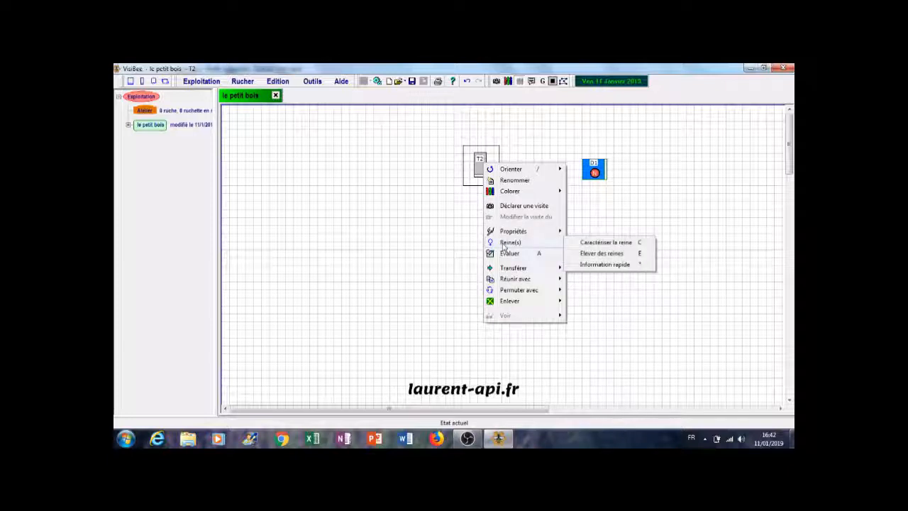
{"action": "left_click", "coordinate": [587, 243]}
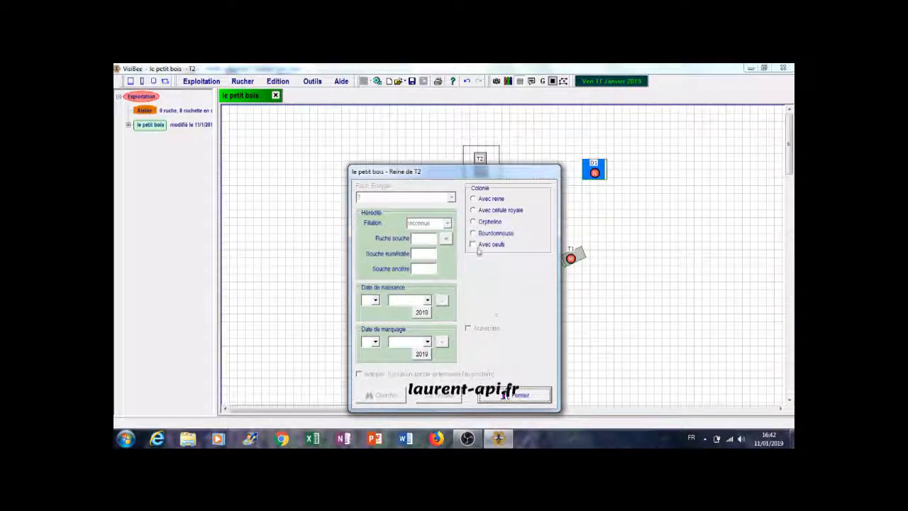
{"action": "left_click", "coordinate": [472, 222]}
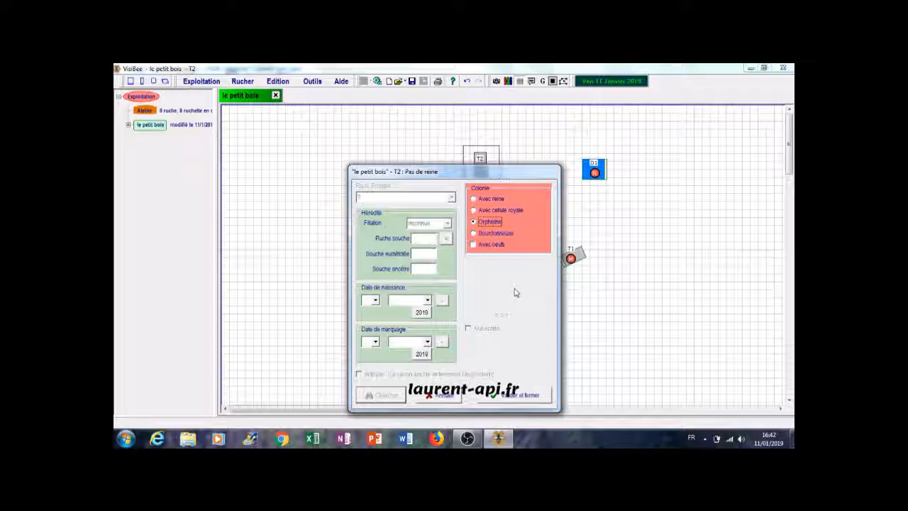
{"action": "left_click", "coordinate": [516, 399]}
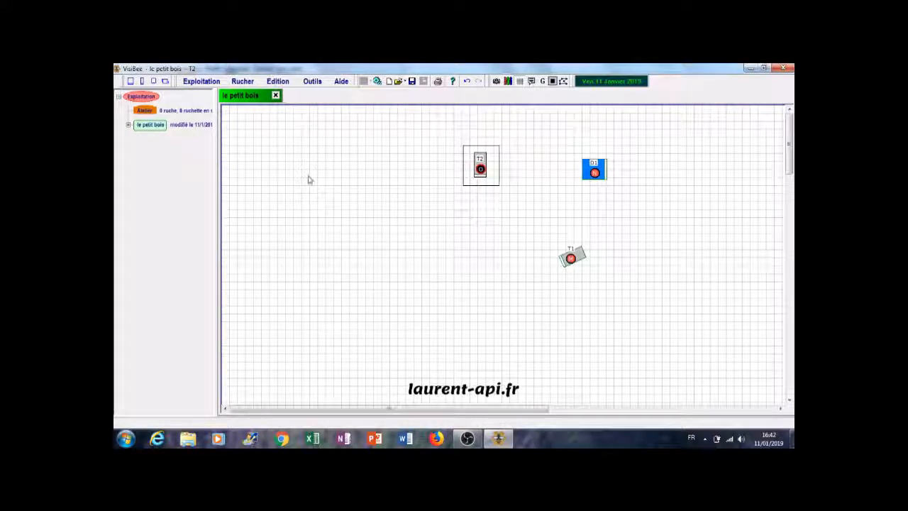
Expand the "le petit bois" apiary and its D1, T1 and T2 entries to view each colony's queen
{"action": "left_click", "coordinate": [146, 125]}
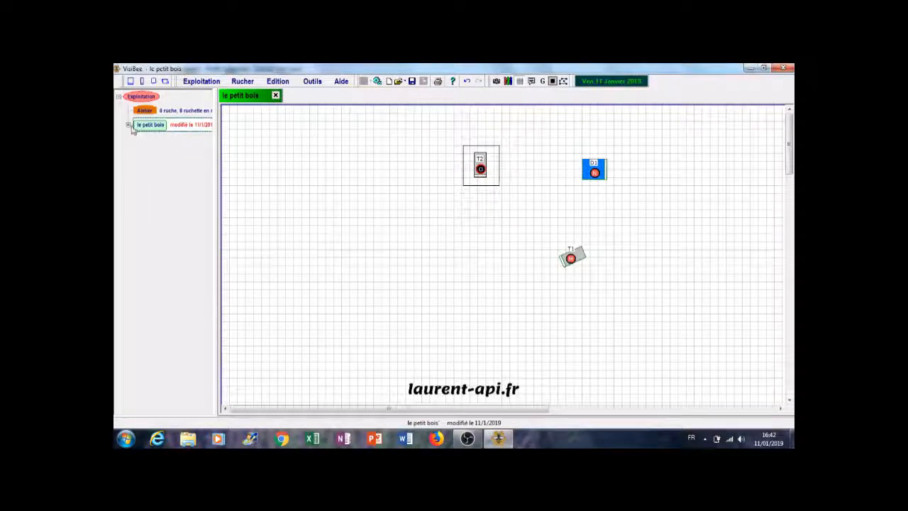
{"action": "left_click", "coordinate": [128, 126]}
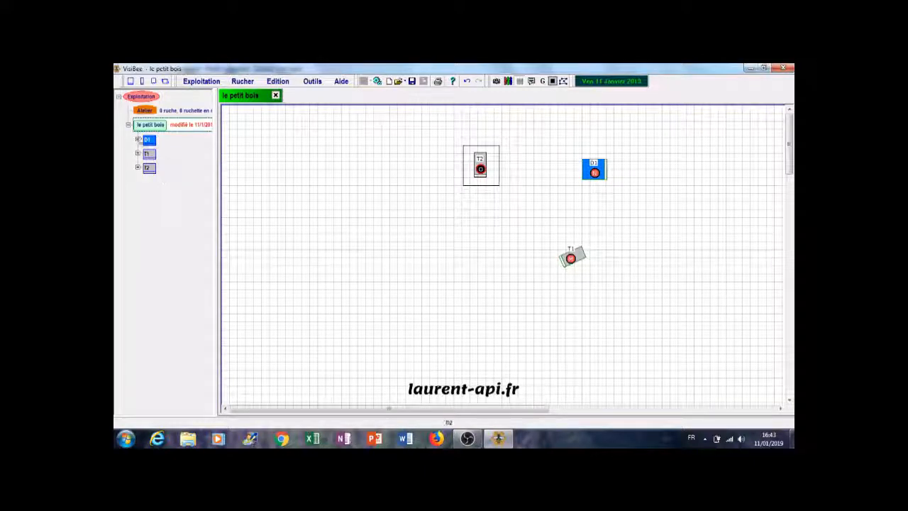
{"action": "left_click", "coordinate": [137, 139]}
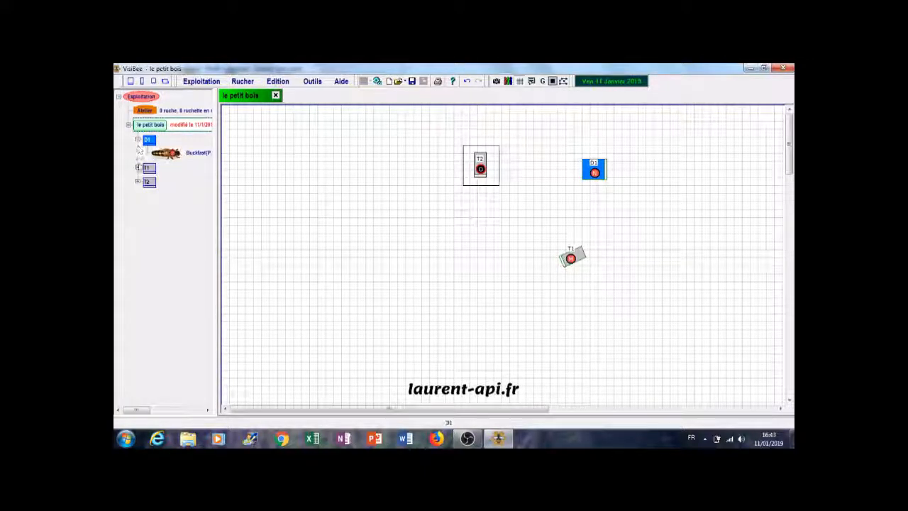
{"action": "left_click", "coordinate": [138, 167]}
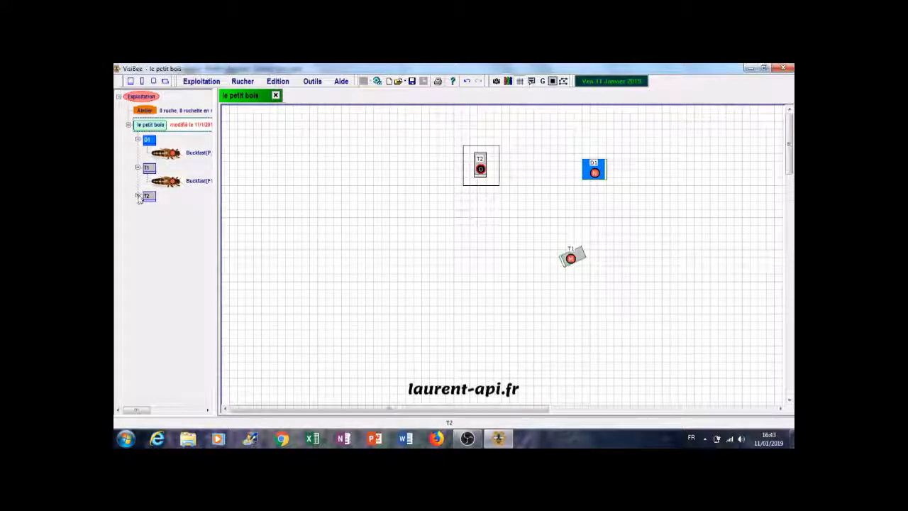
{"action": "left_click", "coordinate": [137, 195]}
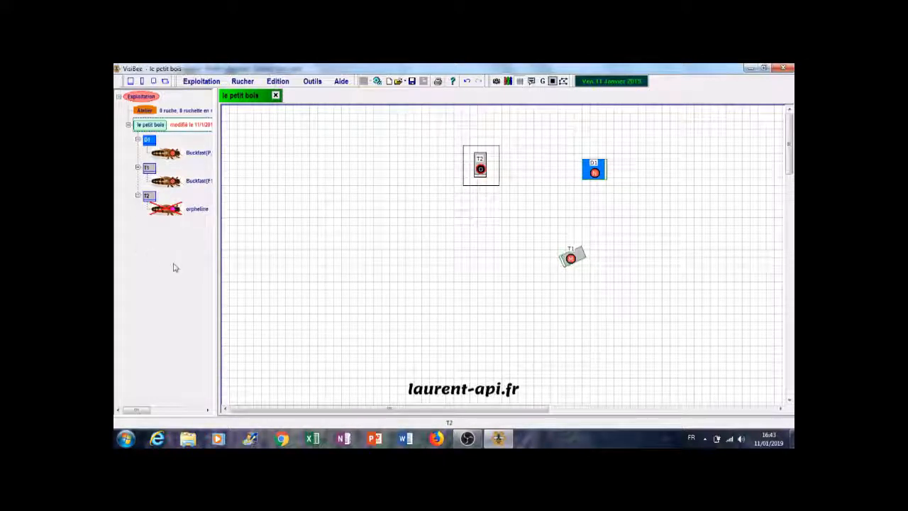